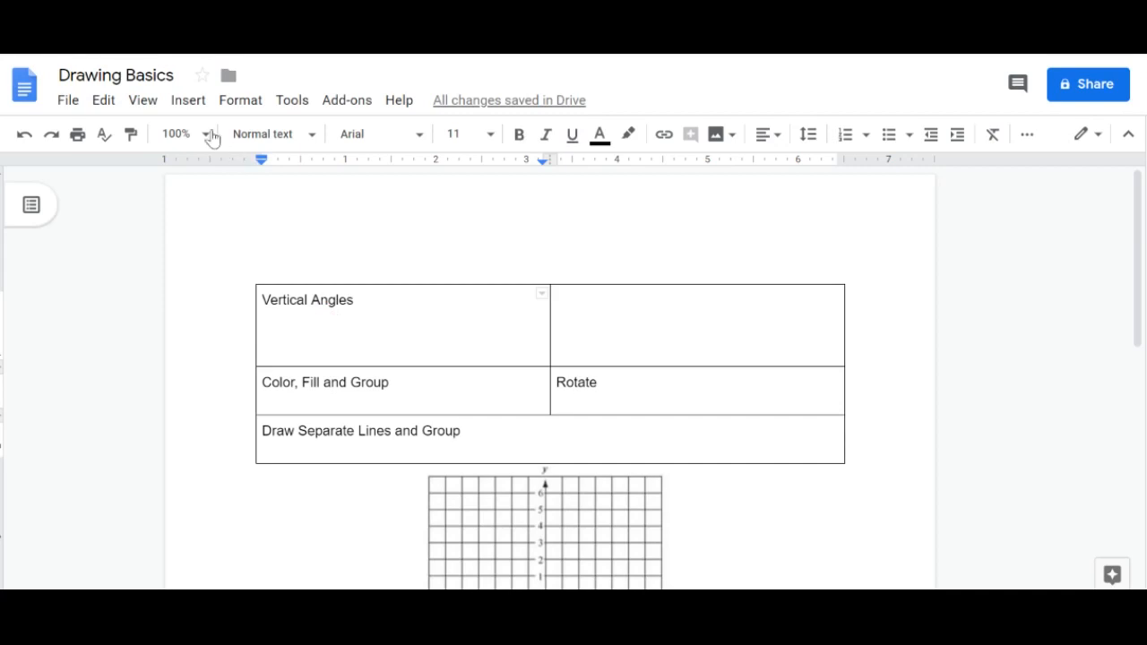
Insert a new drawing in the Vertical Angles cell and draw a straight line rising to the right
{"action": "left_click", "coordinate": [188, 103]}
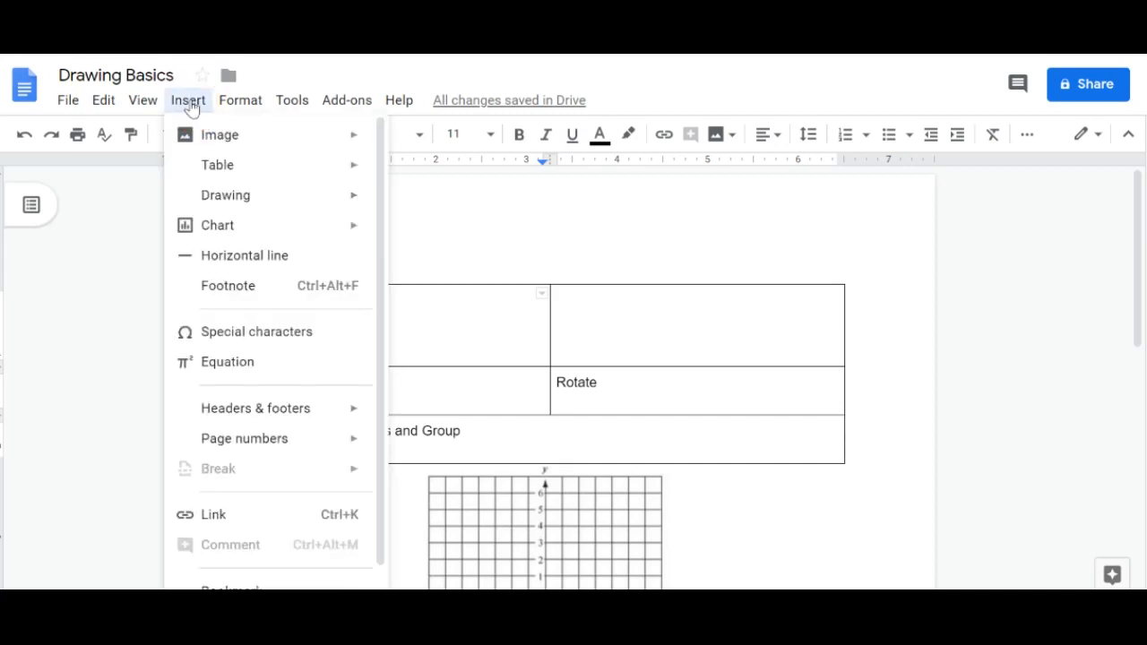
{"action": "mouse_move", "coordinate": [210, 195]}
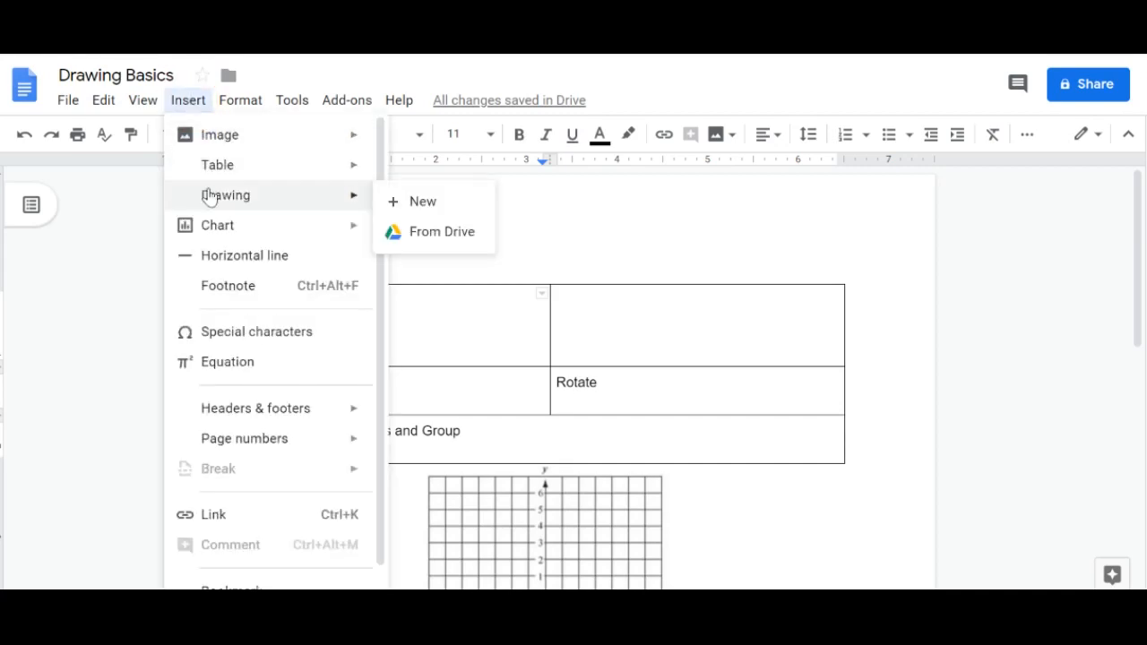
{"action": "left_click", "coordinate": [423, 204]}
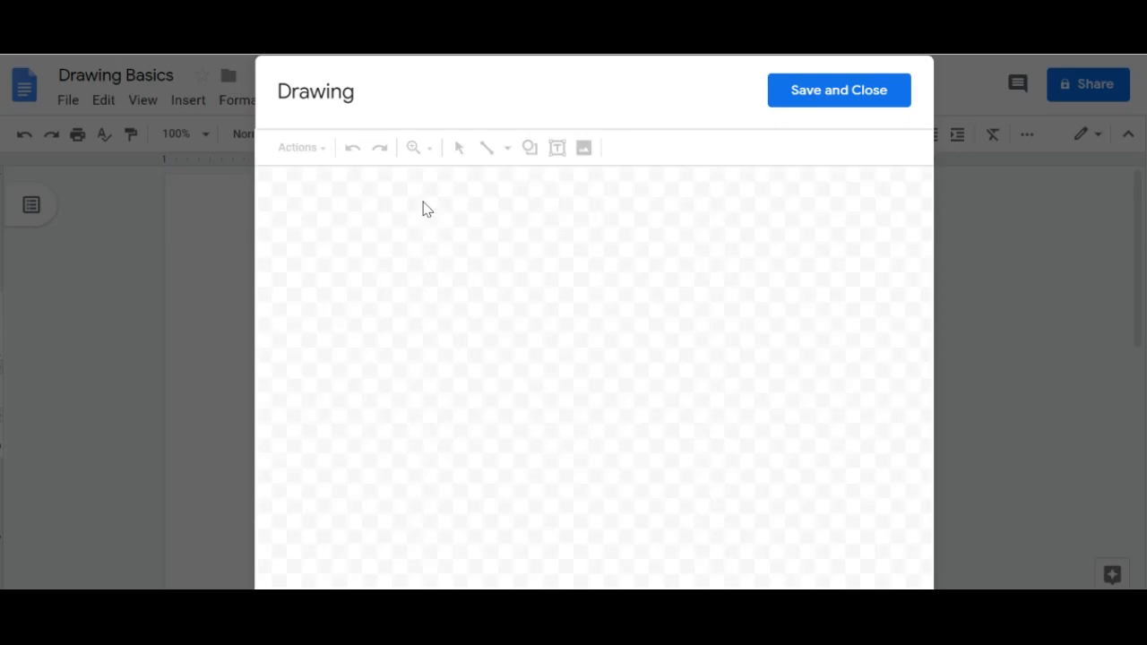
{"action": "left_click", "coordinate": [507, 151]}
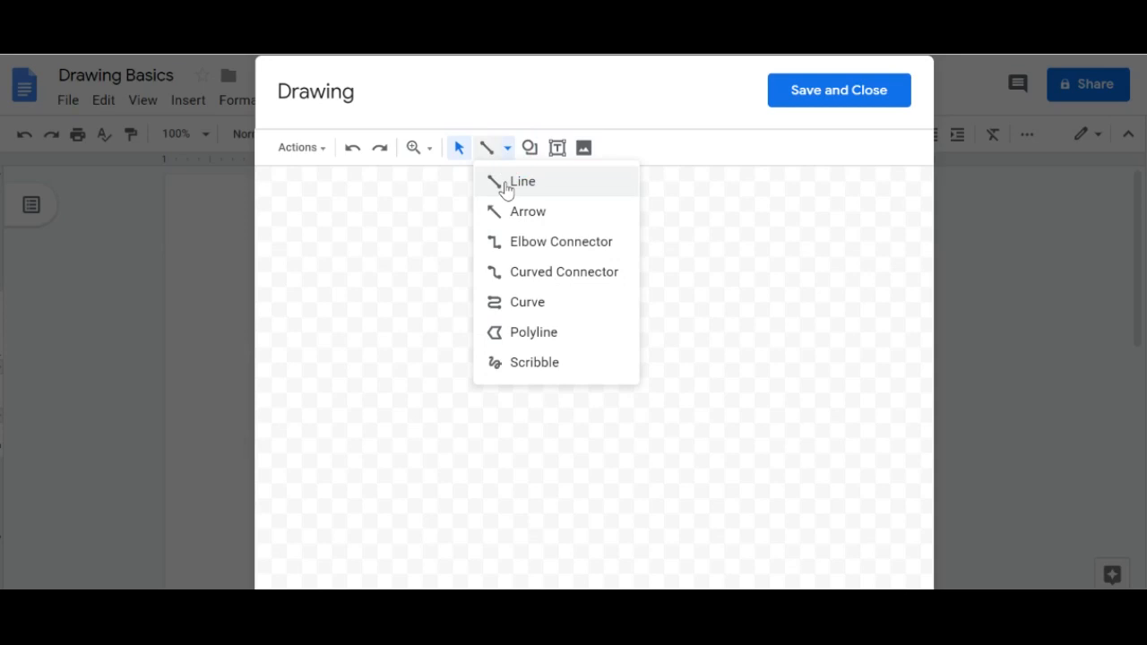
{"action": "left_click", "coordinate": [511, 183]}
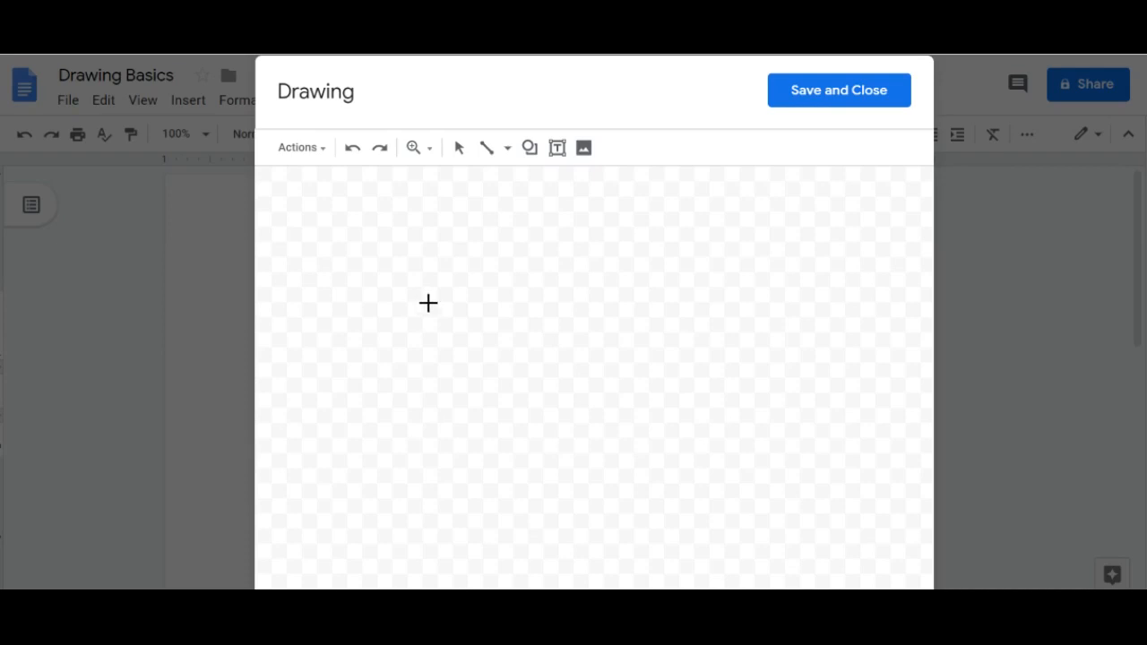
{"action": "left_click_drag", "start_coordinate": [419, 308], "coordinate": [688, 205]}
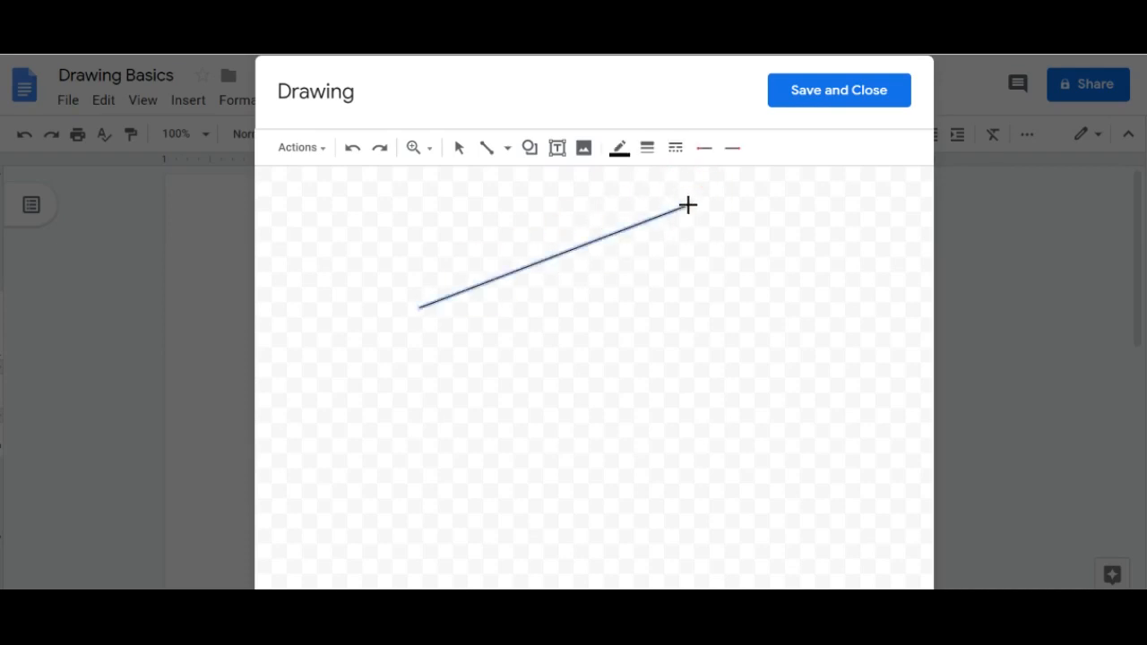
Set the line's weight to 2px and add arrowheads to both its start and end
{"action": "left_click", "coordinate": [647, 149]}
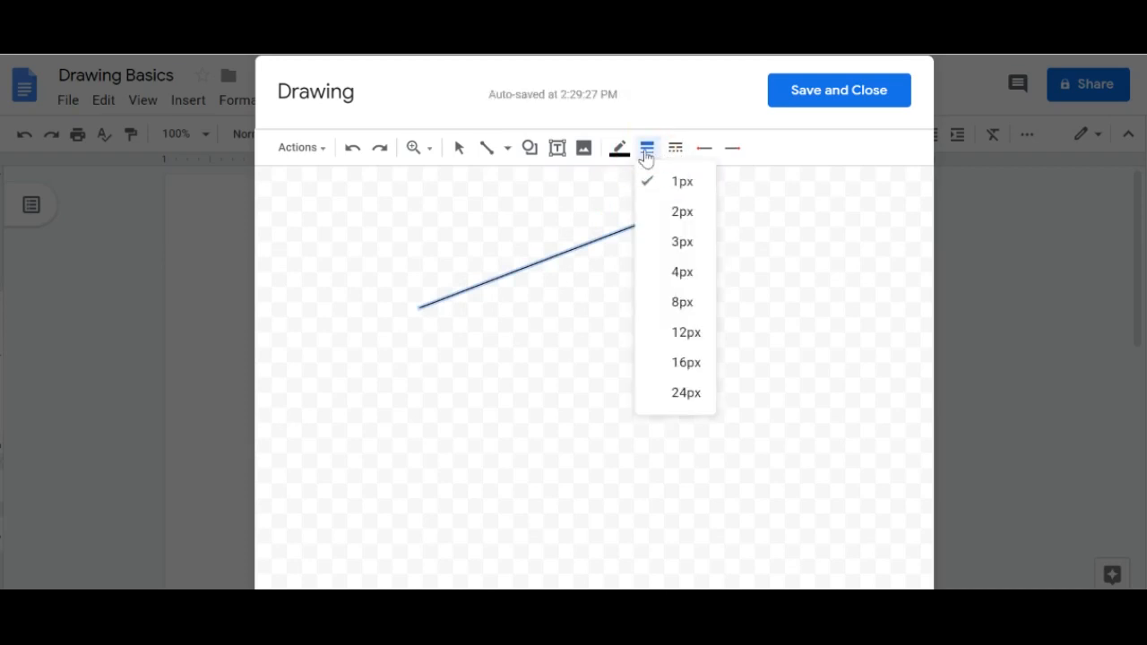
{"action": "left_click", "coordinate": [662, 220]}
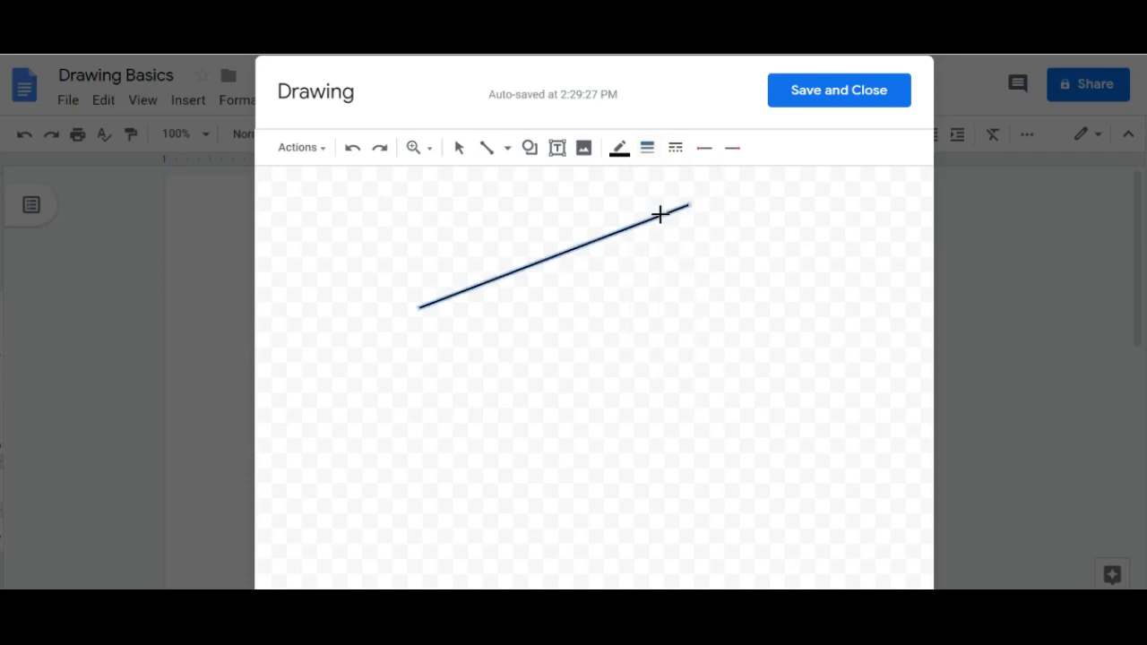
{"action": "left_click", "coordinate": [703, 151]}
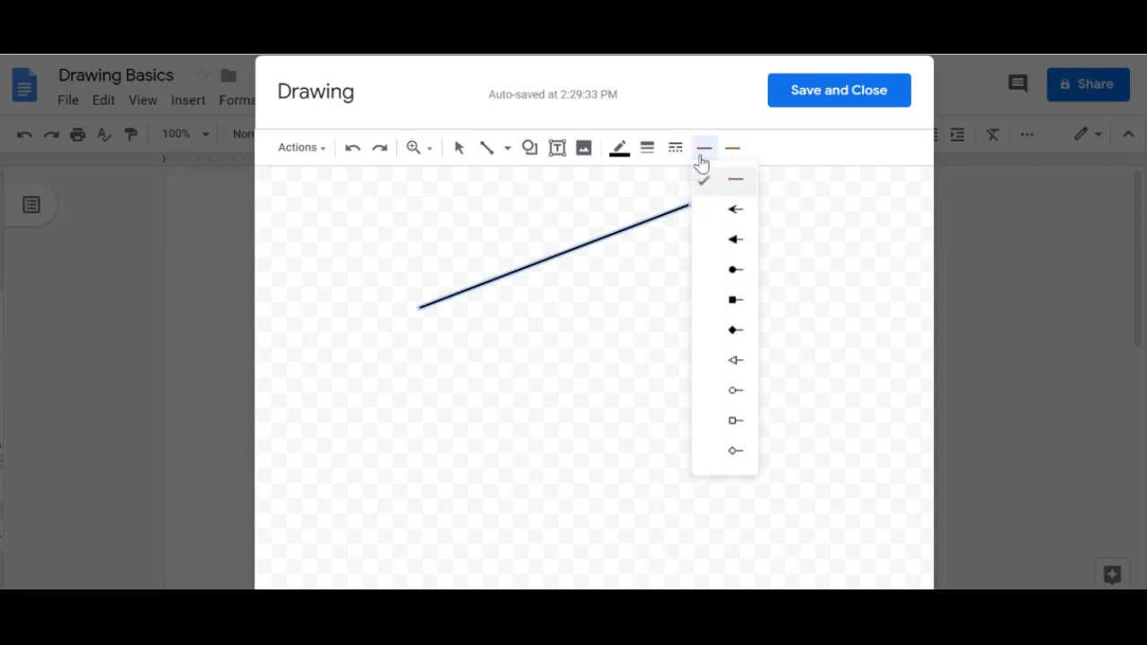
{"action": "left_click", "coordinate": [726, 211]}
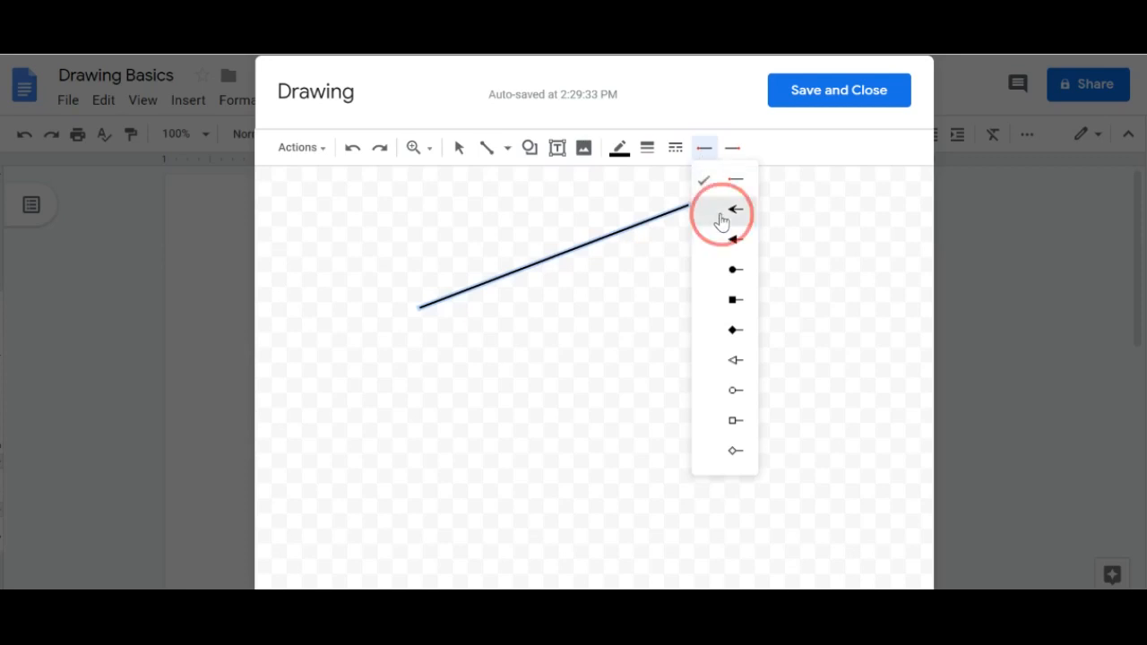
{"action": "left_click", "coordinate": [732, 148]}
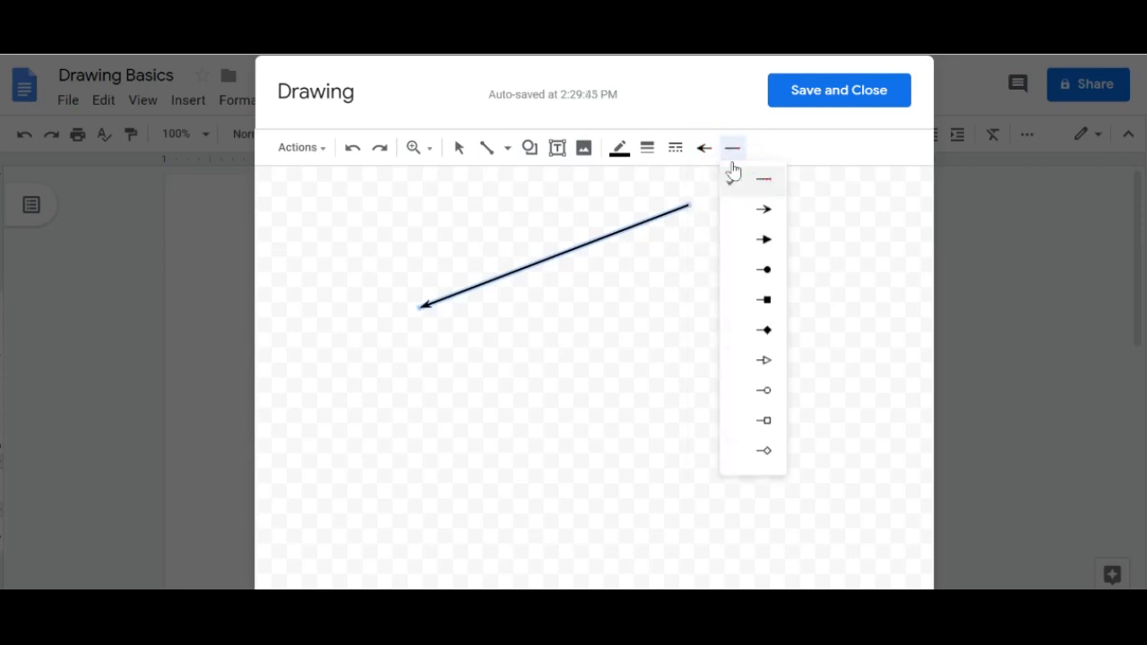
{"action": "left_click", "coordinate": [736, 215]}
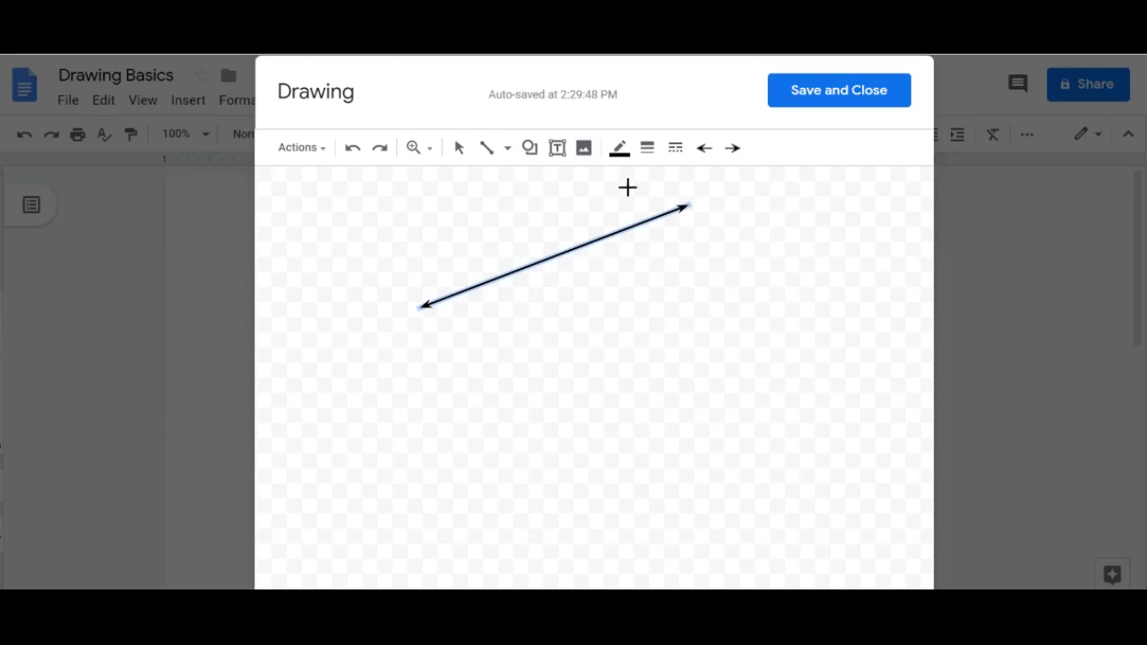
Draw a second double-arrow line sloping down to the right so that it crosses the first near its middle
{"action": "left_click", "coordinate": [484, 154]}
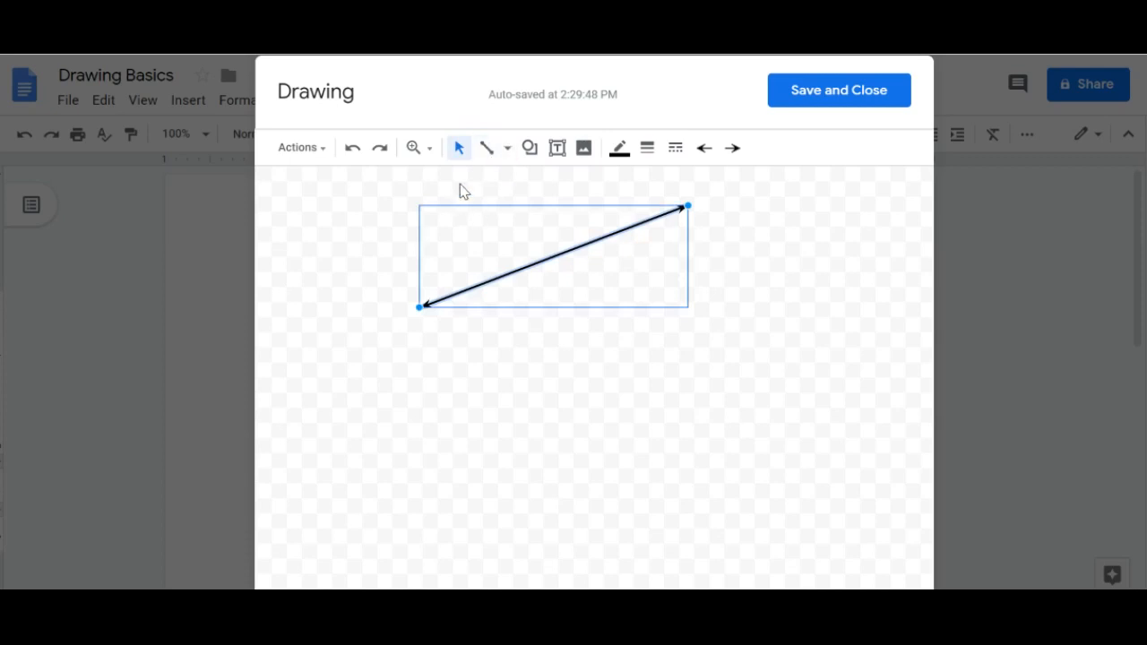
{"action": "left_click", "coordinate": [487, 151]}
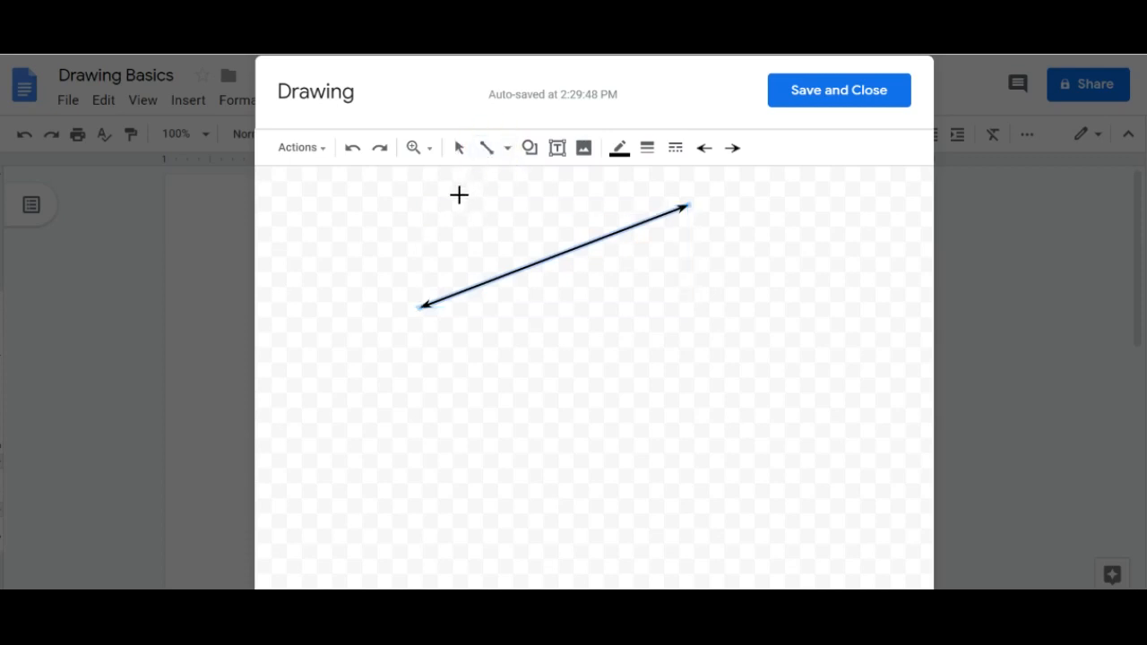
{"action": "left_click_drag", "start_coordinate": [459, 195], "coordinate": [697, 308]}
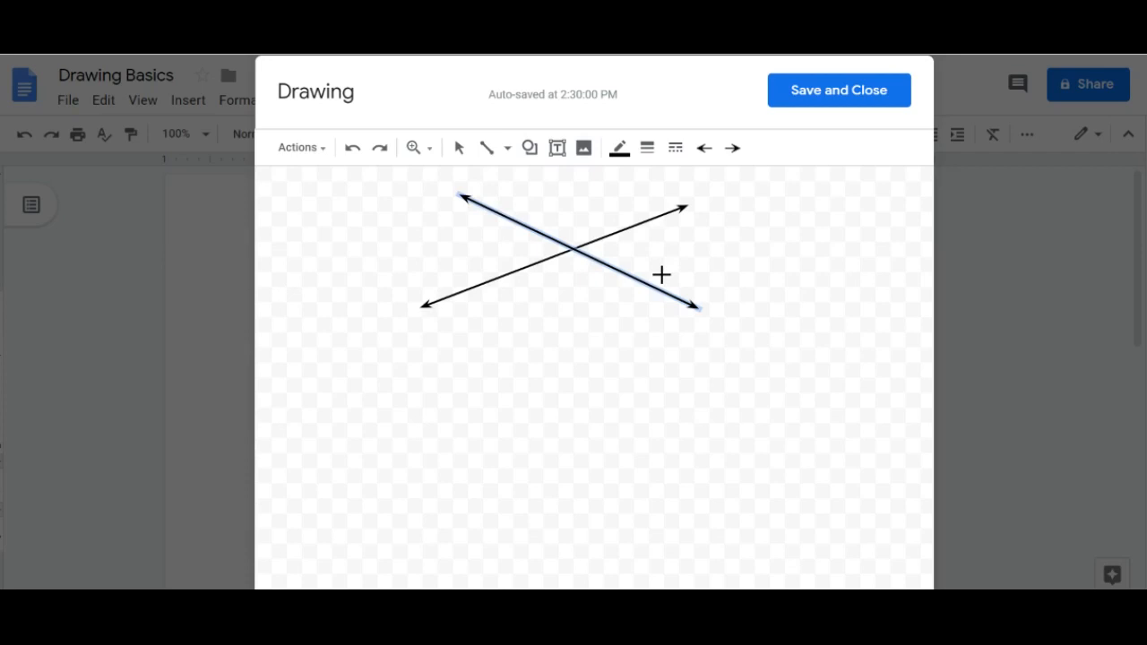
Add a text box reading "25", shrink it to fit, and place it in the angle right of the intersection
{"action": "left_click", "coordinate": [557, 149]}
{"action": "left_click_drag", "start_coordinate": [610, 240], "coordinate": [683, 265]}
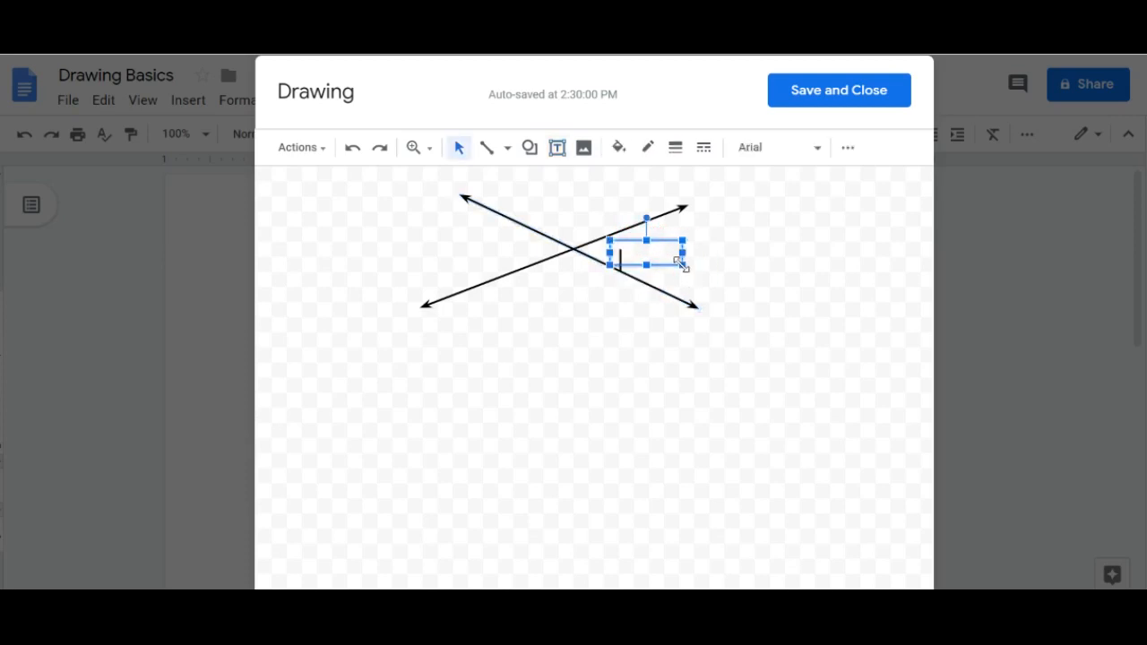
{"action": "type", "text": "25"}
{"action": "left_click", "coordinate": [712, 271]}
{"action": "left_click", "coordinate": [632, 260]}
{"action": "left_click_drag", "start_coordinate": [683, 265], "coordinate": [649, 278]}
{"action": "left_click", "coordinate": [638, 239]}
{"action": "left_click_drag", "start_coordinate": [638, 239], "coordinate": [626, 233]}
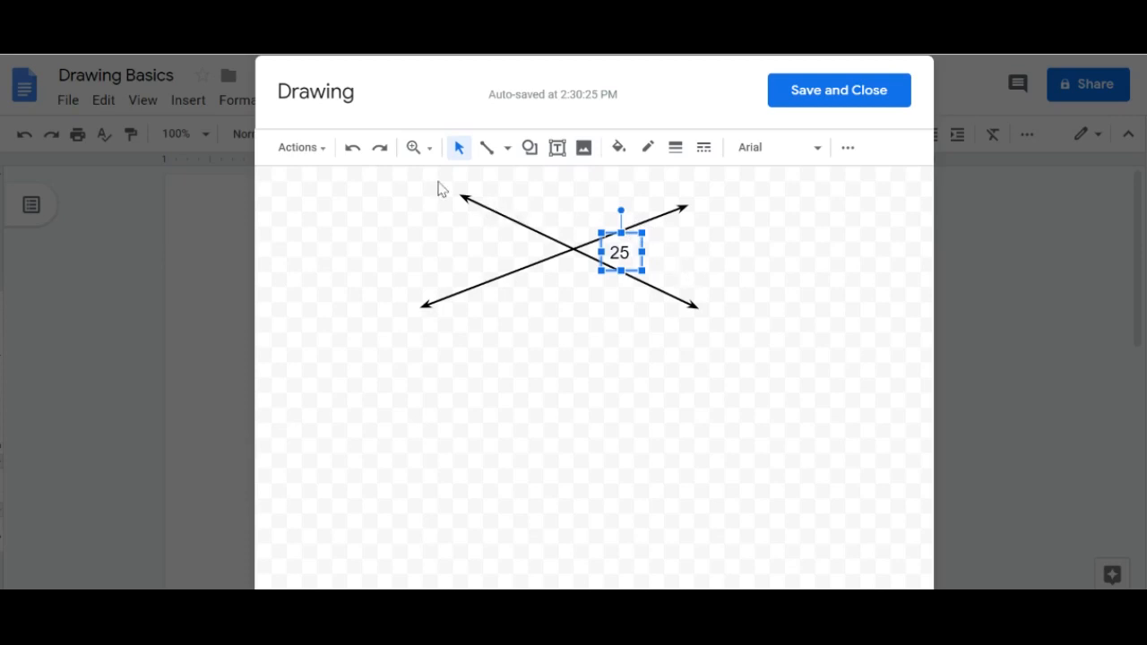
Place a copy of the 25 label in the opposite angle with its text changed to "?", and save the drawing into the document
{"action": "left_click", "coordinate": [481, 243]}
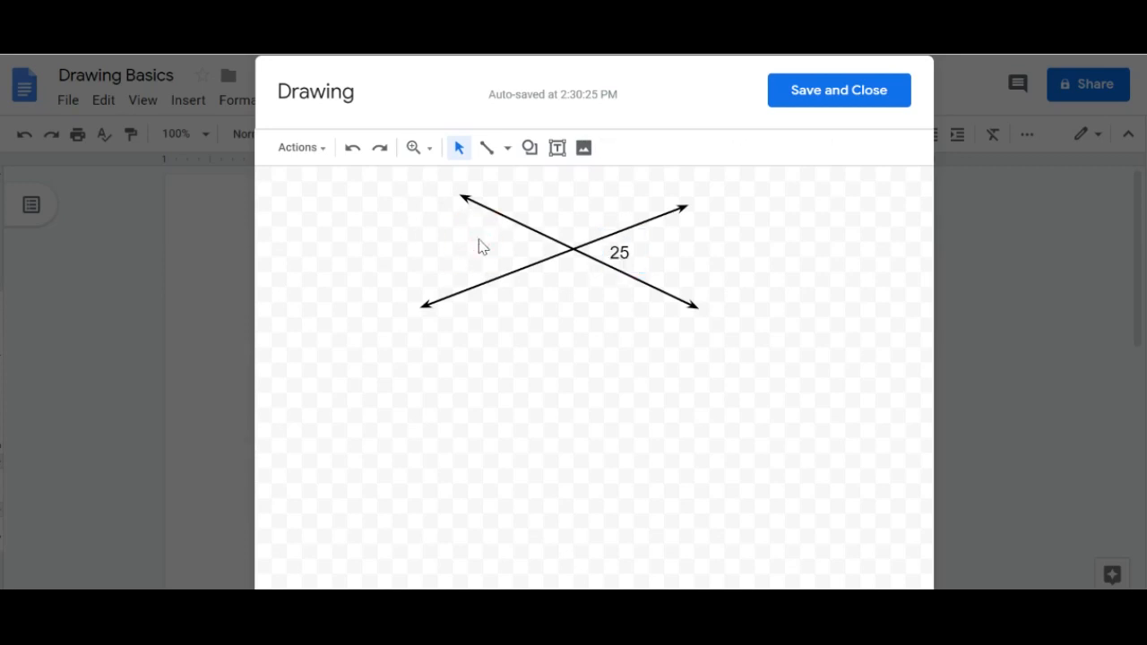
{"action": "key", "text": "ctrl+v"}
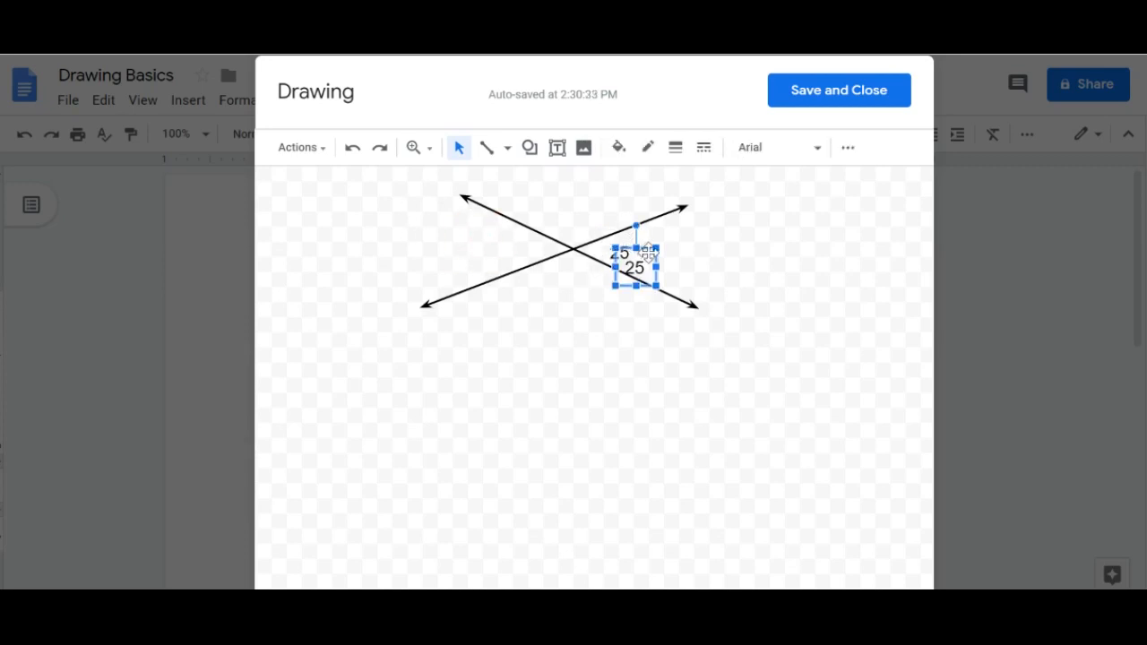
{"action": "left_click_drag", "start_coordinate": [647, 254], "coordinate": [534, 235]}
{"action": "left_click", "coordinate": [522, 249]}
{"action": "key", "text": "BackSpace"}
{"action": "left_click", "coordinate": [620, 330]}
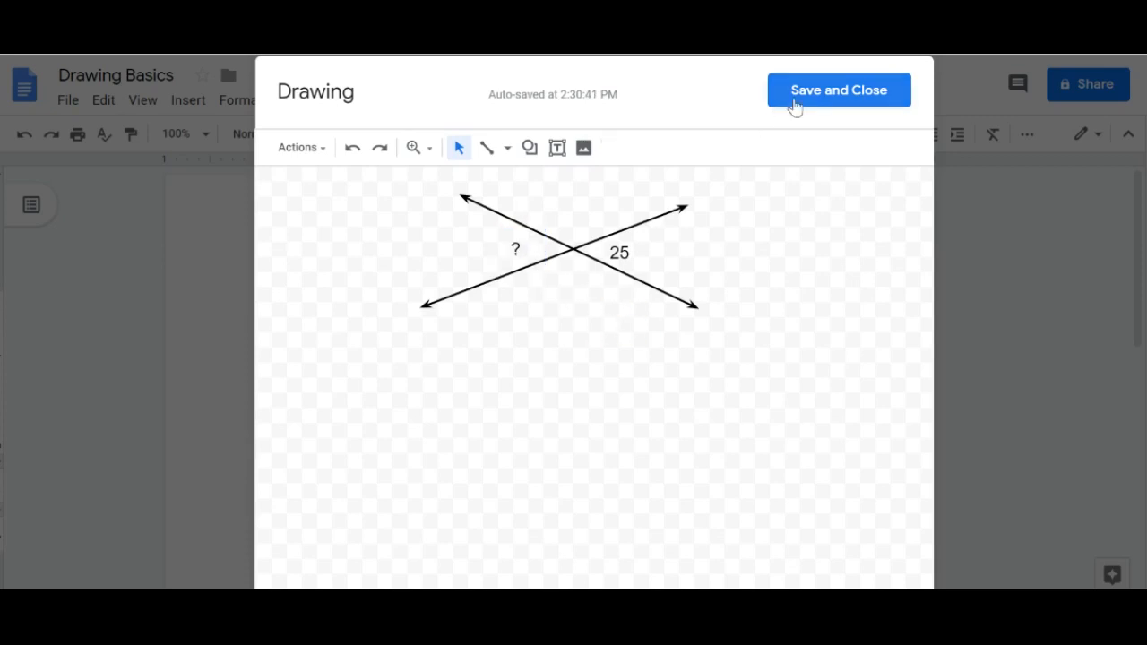
{"action": "left_click", "coordinate": [824, 90]}
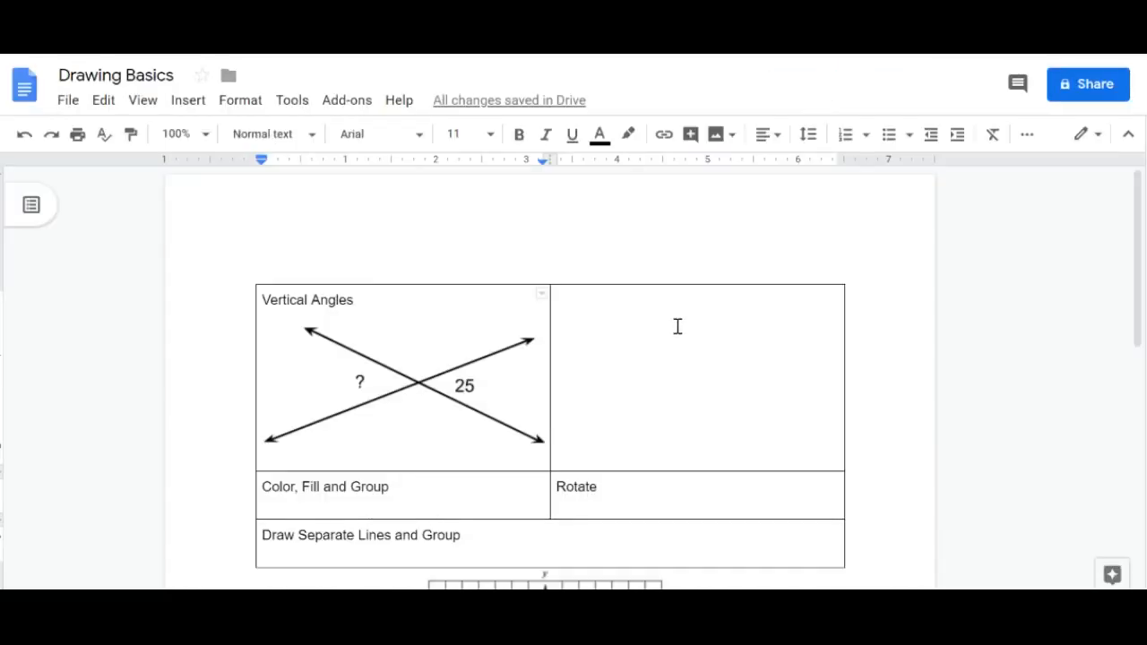
Copy the coordinate grid image below the table and put the text cursor on the empty line above the table
{"action": "scroll", "coordinate": [677, 326], "scroll_direction": "down", "scroll_amount": 2}
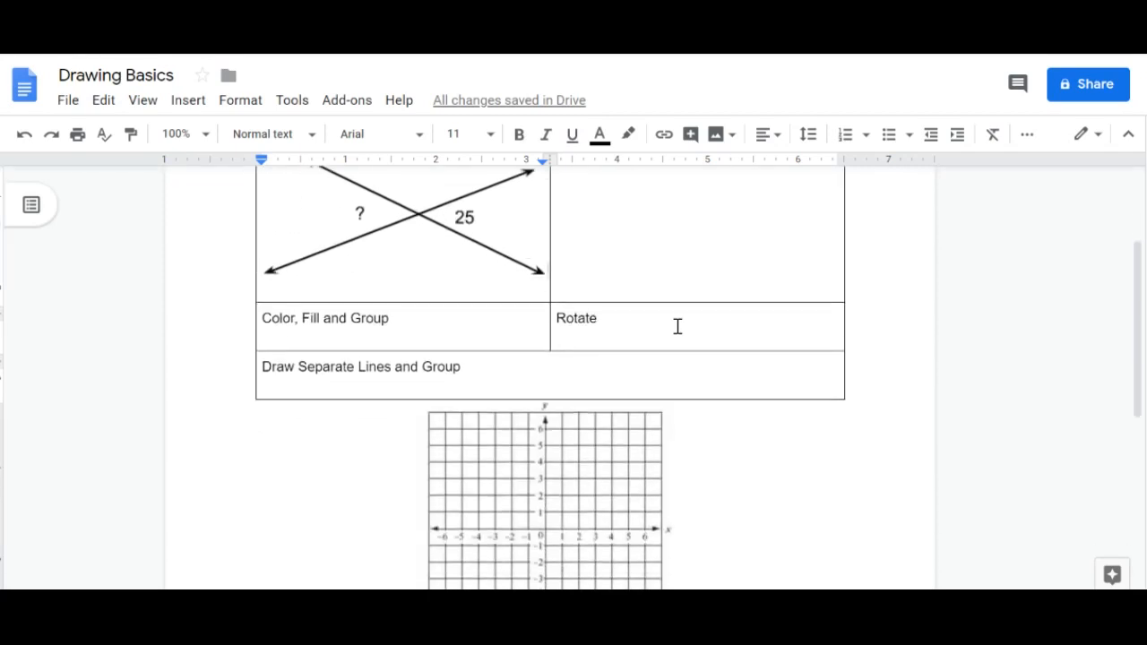
{"action": "left_click", "coordinate": [572, 434]}
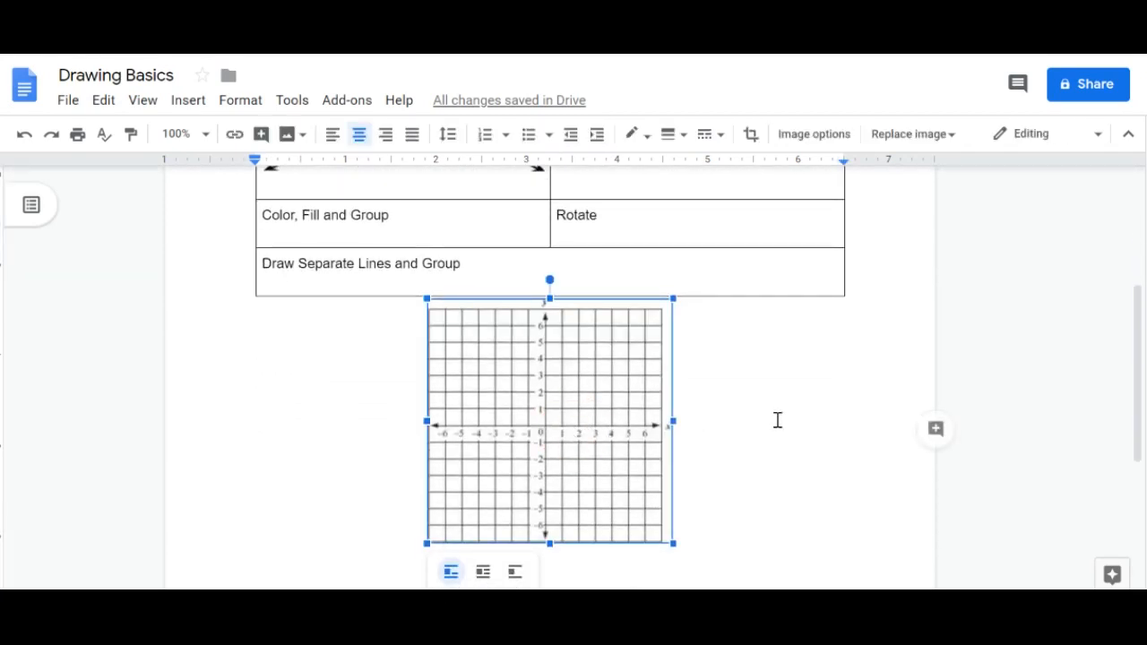
{"action": "scroll", "coordinate": [879, 280], "scroll_direction": "up", "scroll_amount": 3}
{"action": "right_click", "coordinate": [880, 280]}
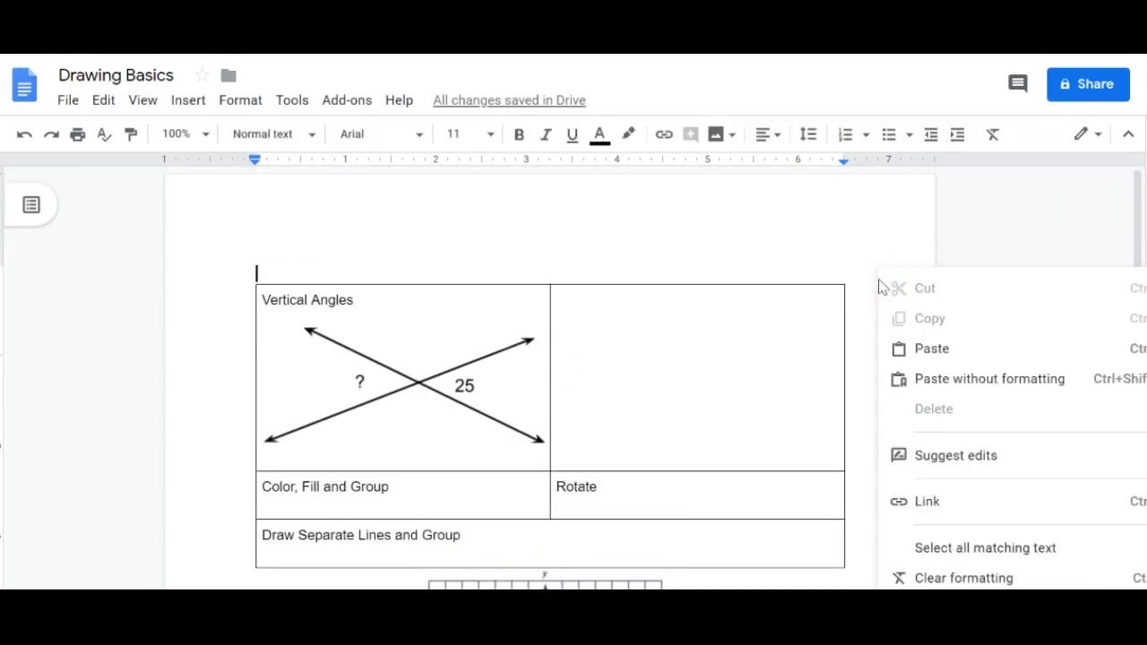
{"action": "left_click", "coordinate": [777, 259]}
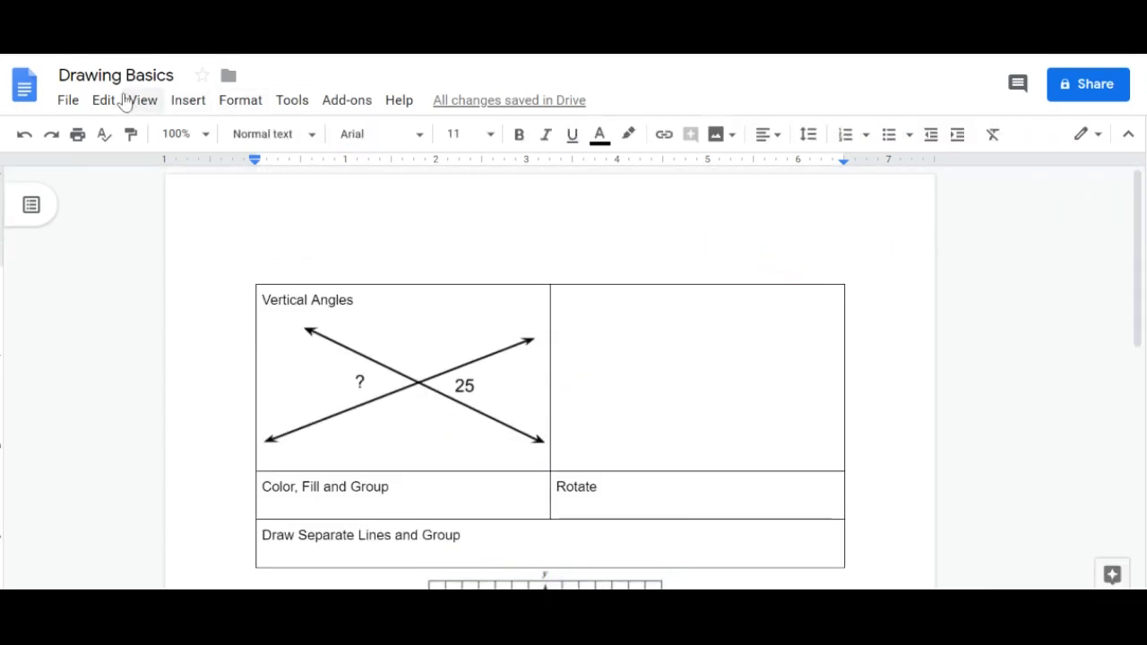
Insert a new drawing, paste the coordinate grid image into it, and move the grid toward the canvas's horizontal centre
{"action": "left_click", "coordinate": [185, 101]}
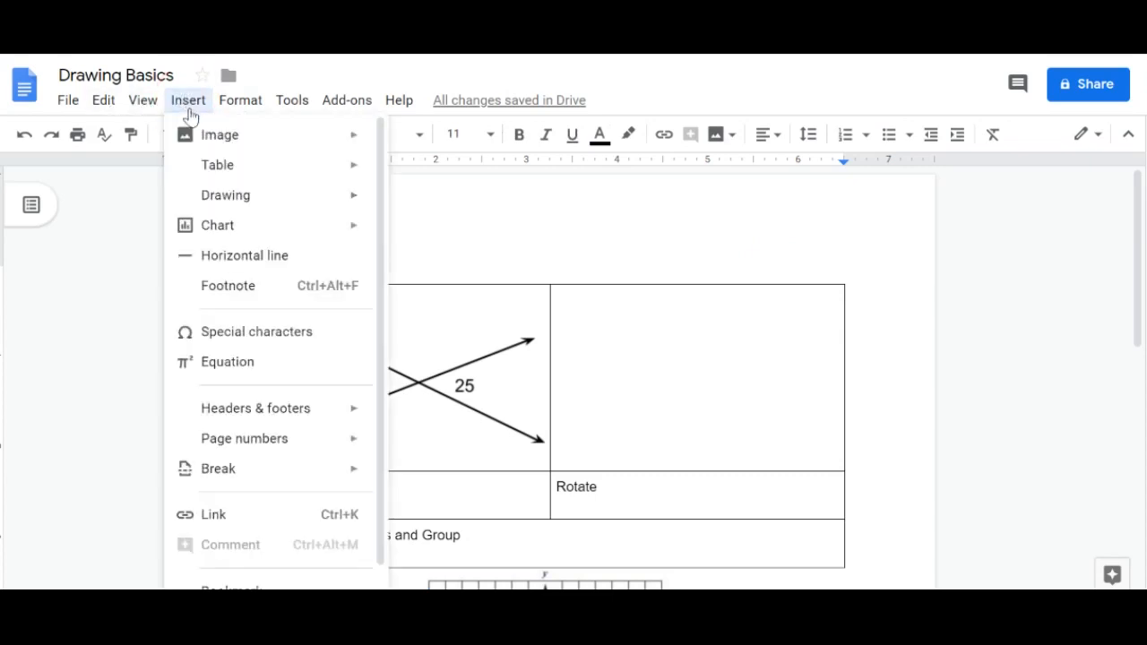
{"action": "mouse_move", "coordinate": [207, 175]}
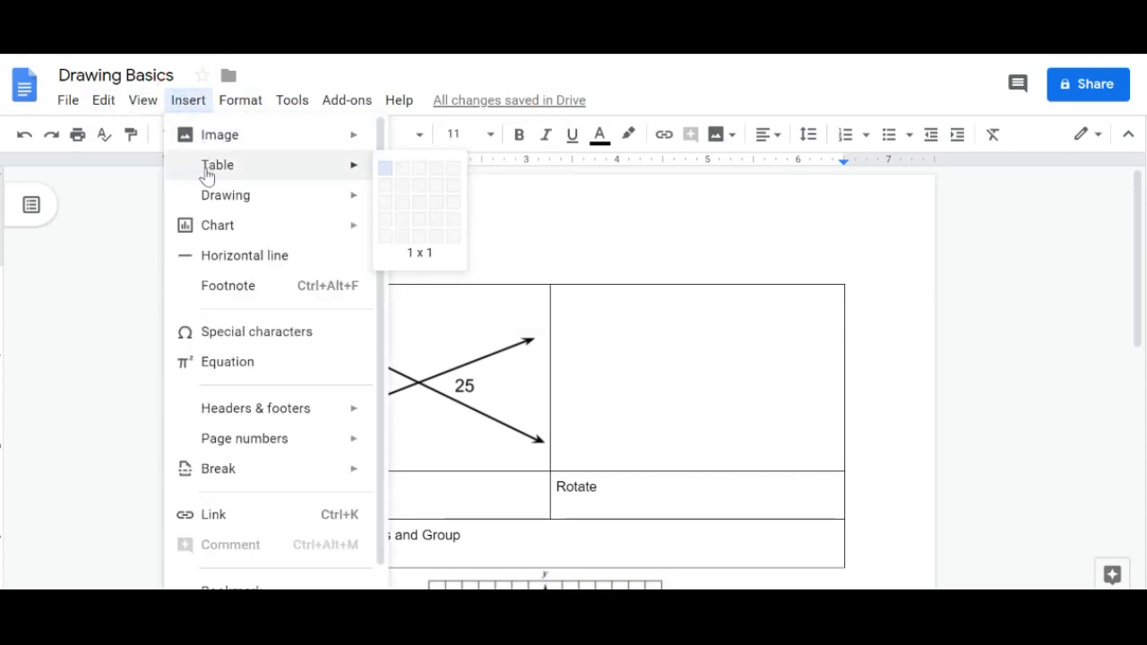
{"action": "mouse_move", "coordinate": [261, 197]}
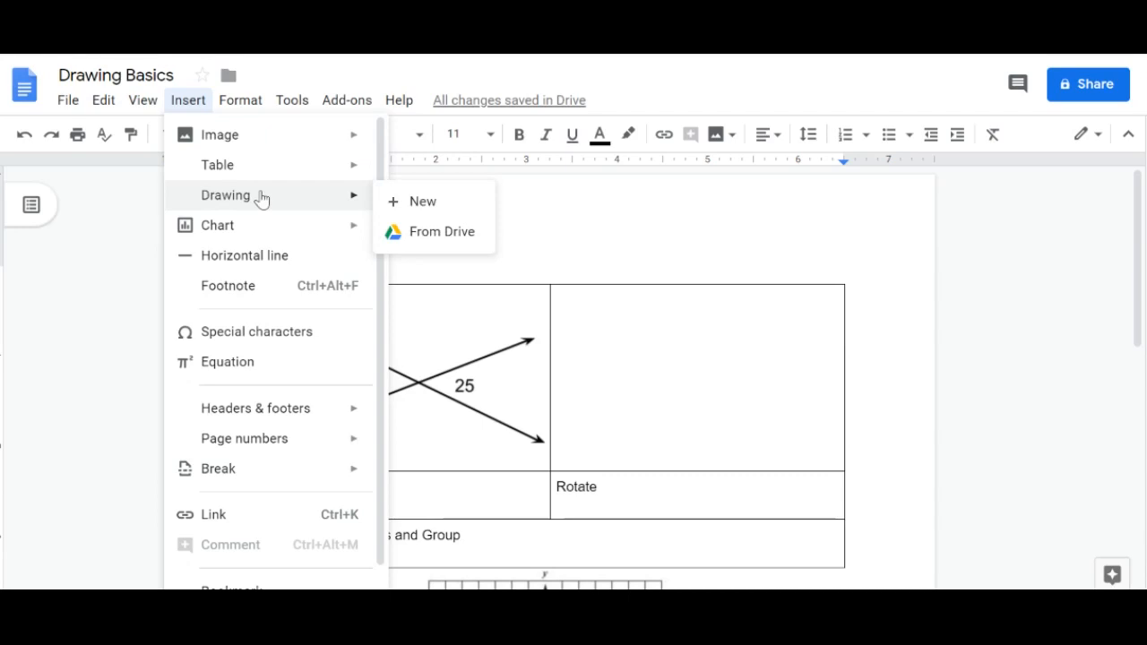
{"action": "left_click", "coordinate": [403, 203]}
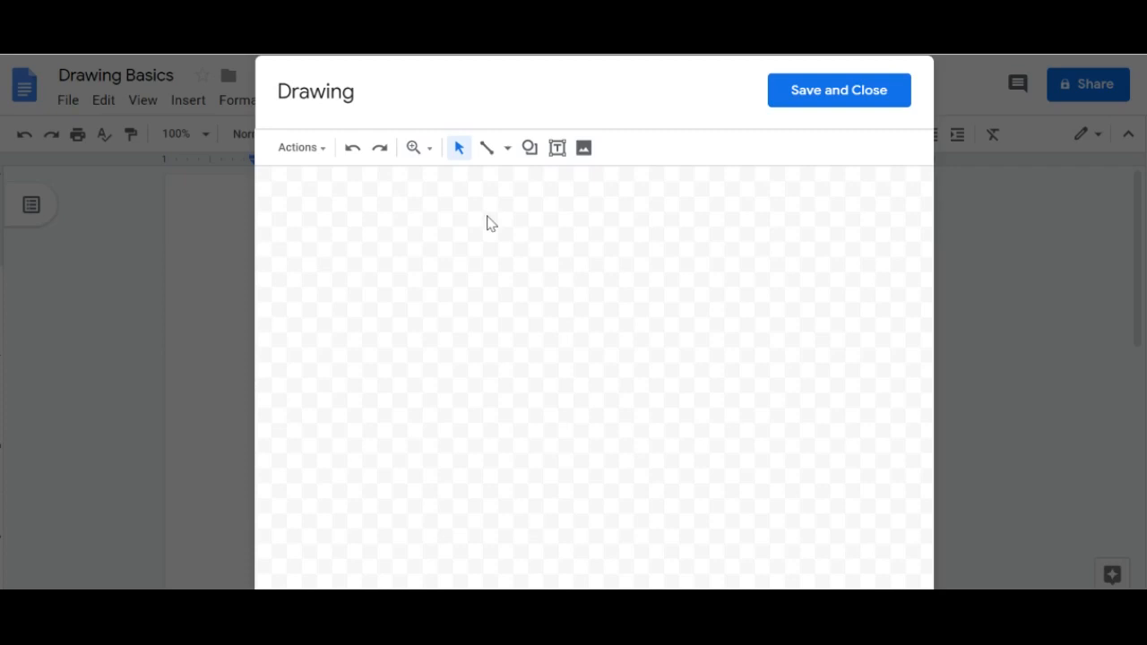
{"action": "key", "text": "ctrl+v"}
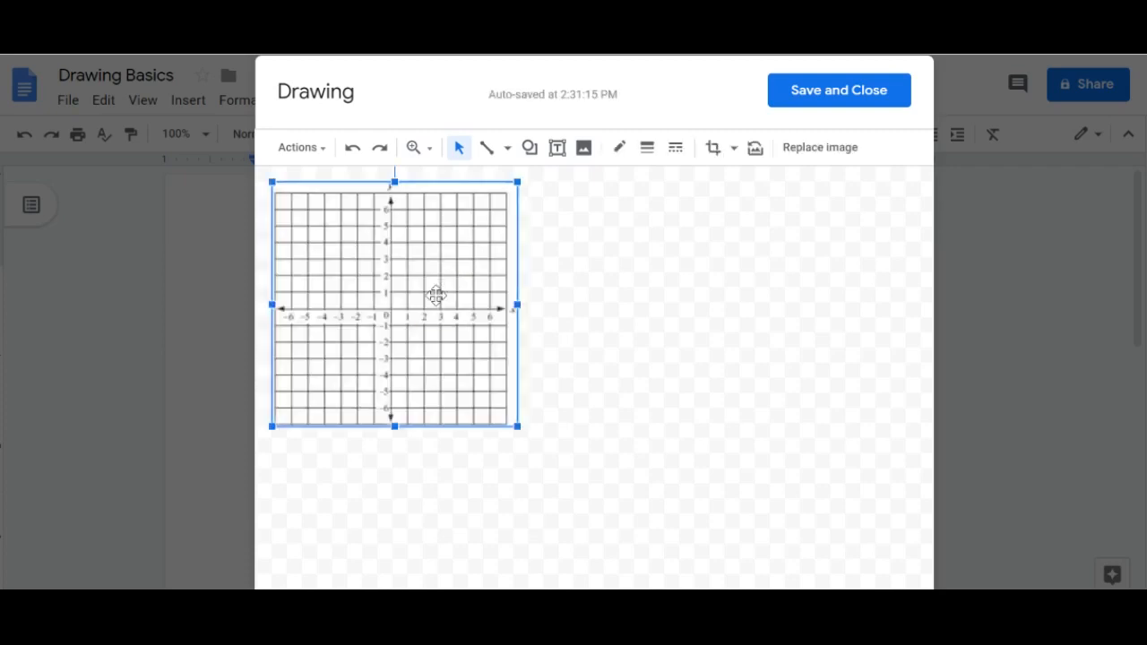
{"action": "left_click_drag", "start_coordinate": [437, 296], "coordinate": [600, 301]}
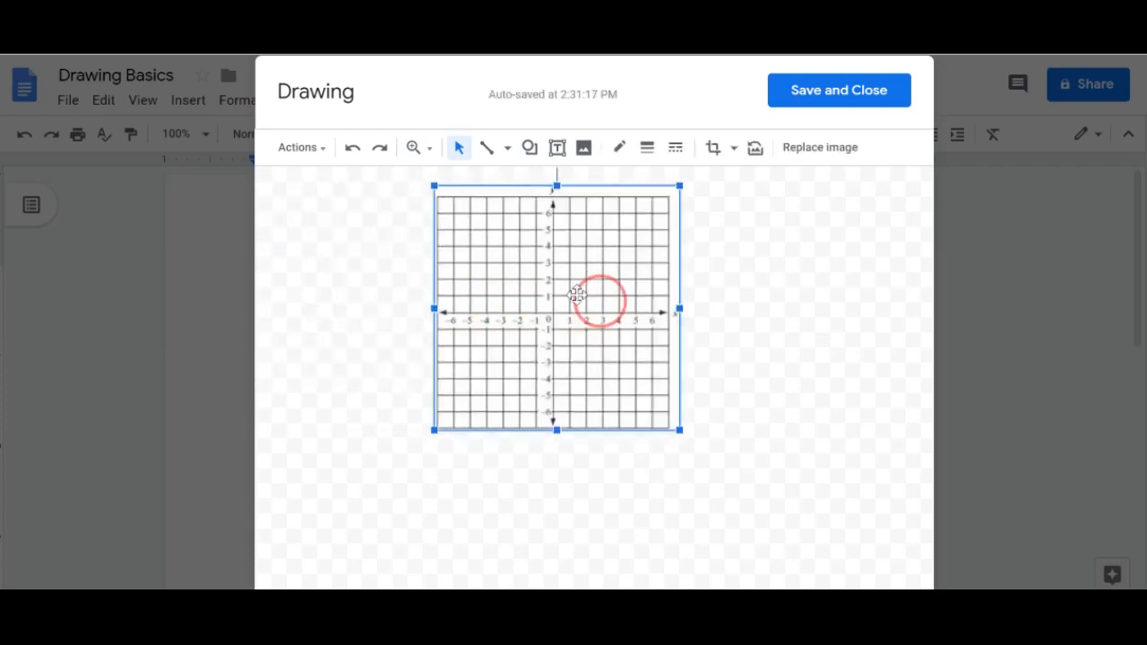
Draw a straight line on the coordinate grid from (-3, -2) to (4, 5)
{"action": "left_click", "coordinate": [323, 160]}
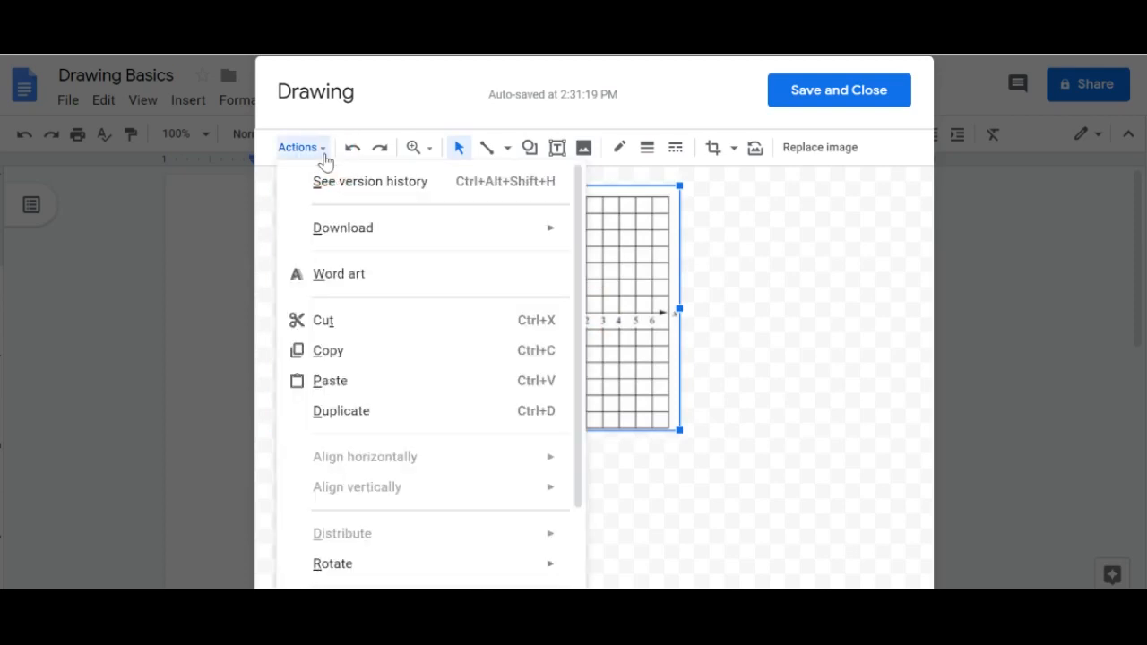
{"action": "left_click", "coordinate": [733, 256]}
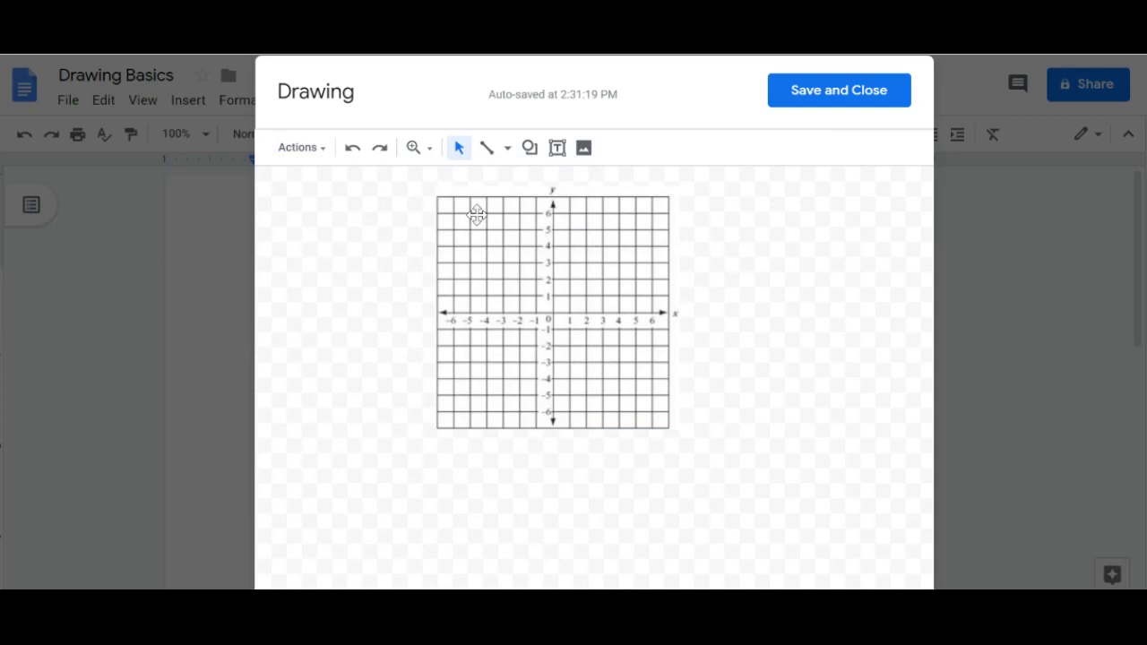
{"action": "left_click", "coordinate": [486, 151]}
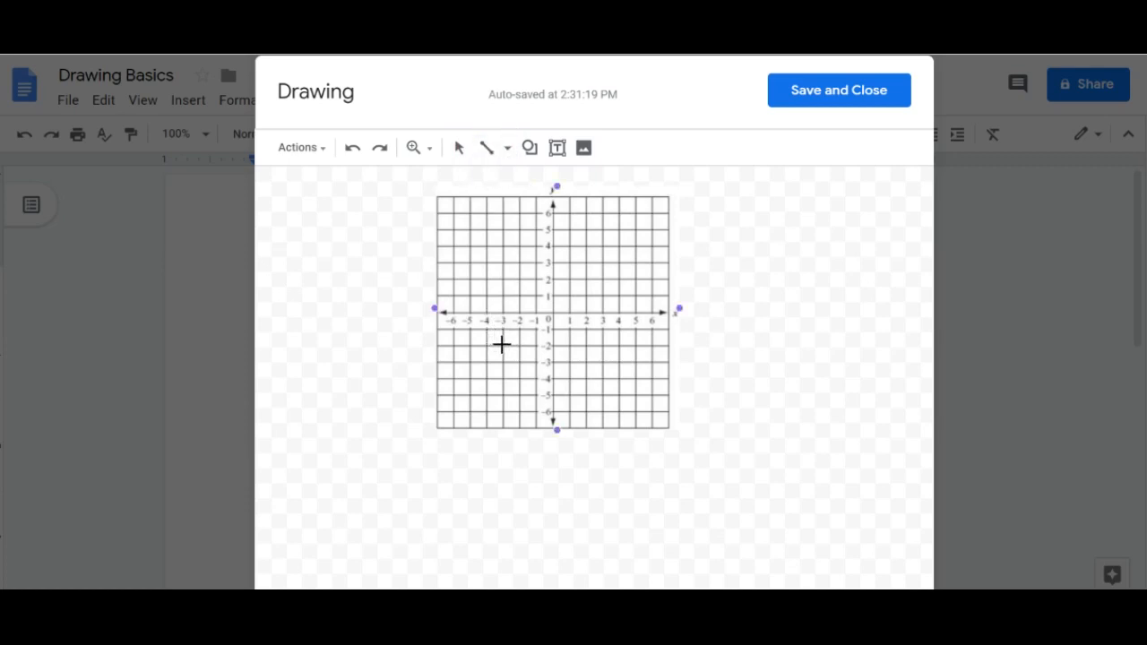
{"action": "left_click_drag", "start_coordinate": [502, 345], "coordinate": [619, 228]}
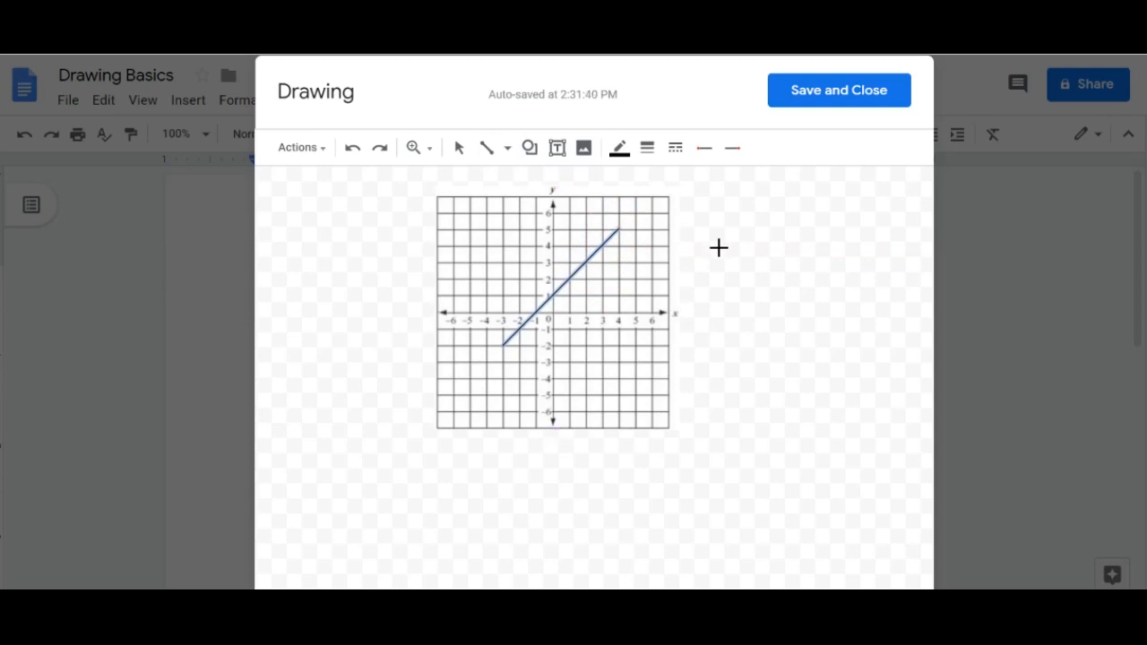
Format the line on the coordinate grid with a red colour and a 2px thickness
{"action": "left_click", "coordinate": [617, 150]}
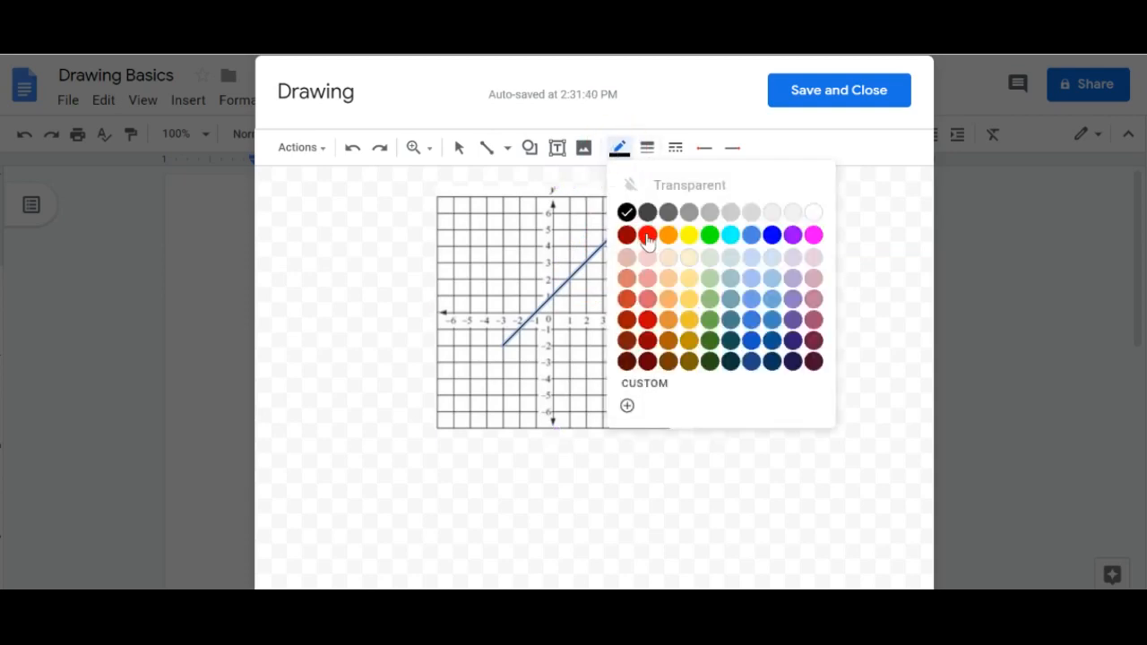
{"action": "left_click", "coordinate": [648, 235]}
{"action": "left_click", "coordinate": [647, 147]}
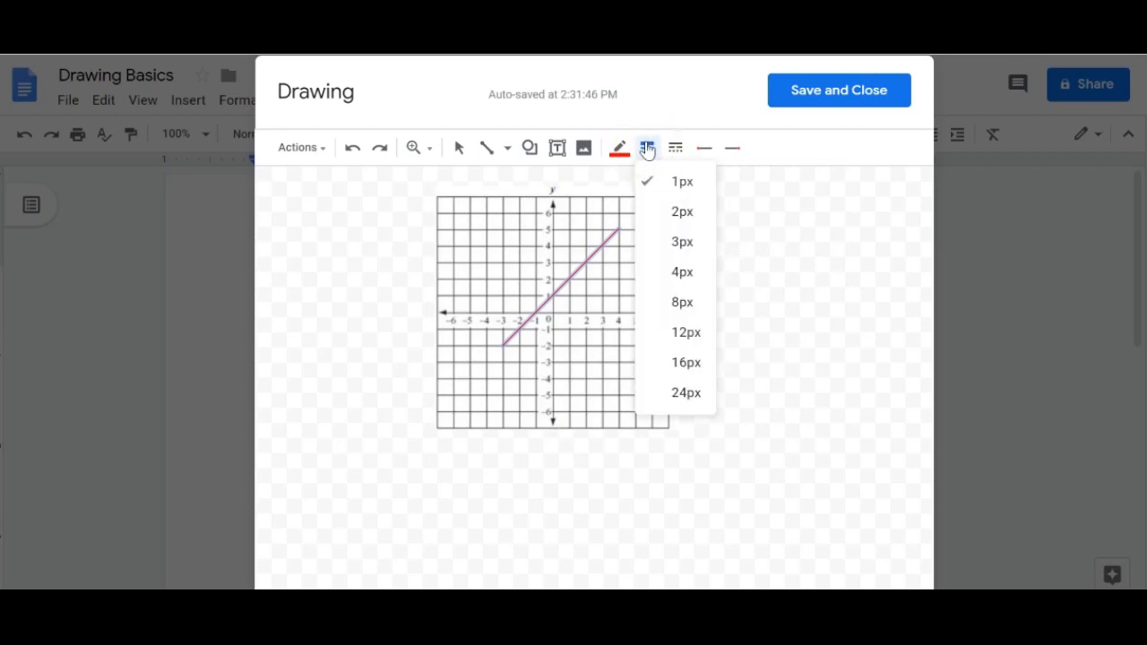
{"action": "left_click", "coordinate": [679, 211]}
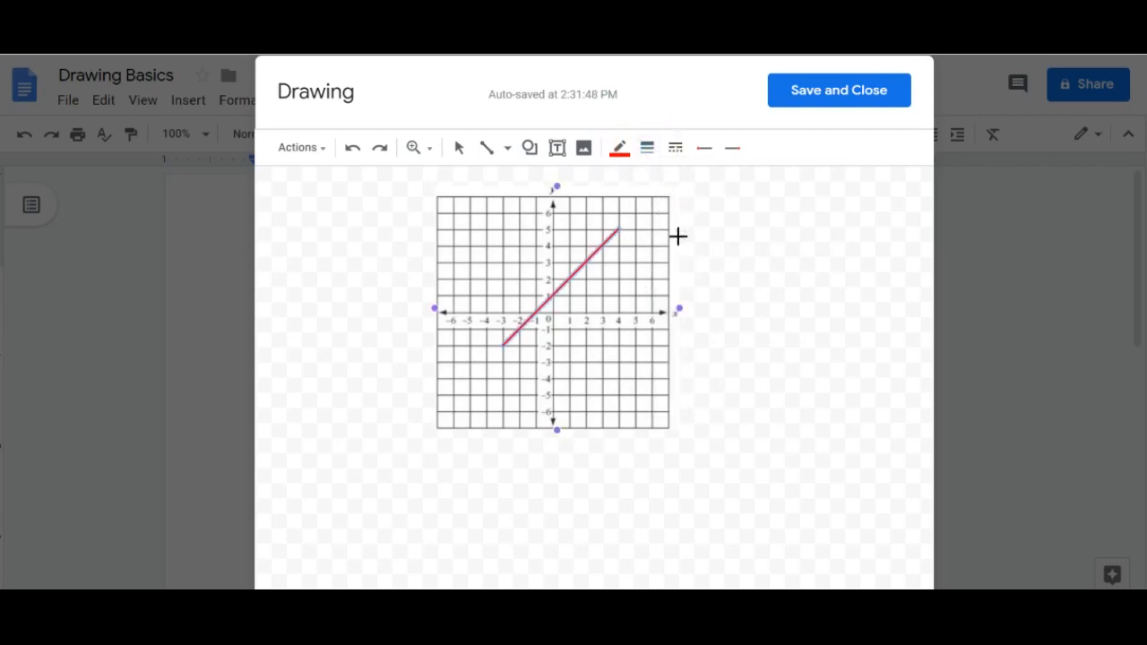
Draw a small circle, about one grid square across, just outside the grid's right edge near y = 5
{"action": "left_click", "coordinate": [529, 148]}
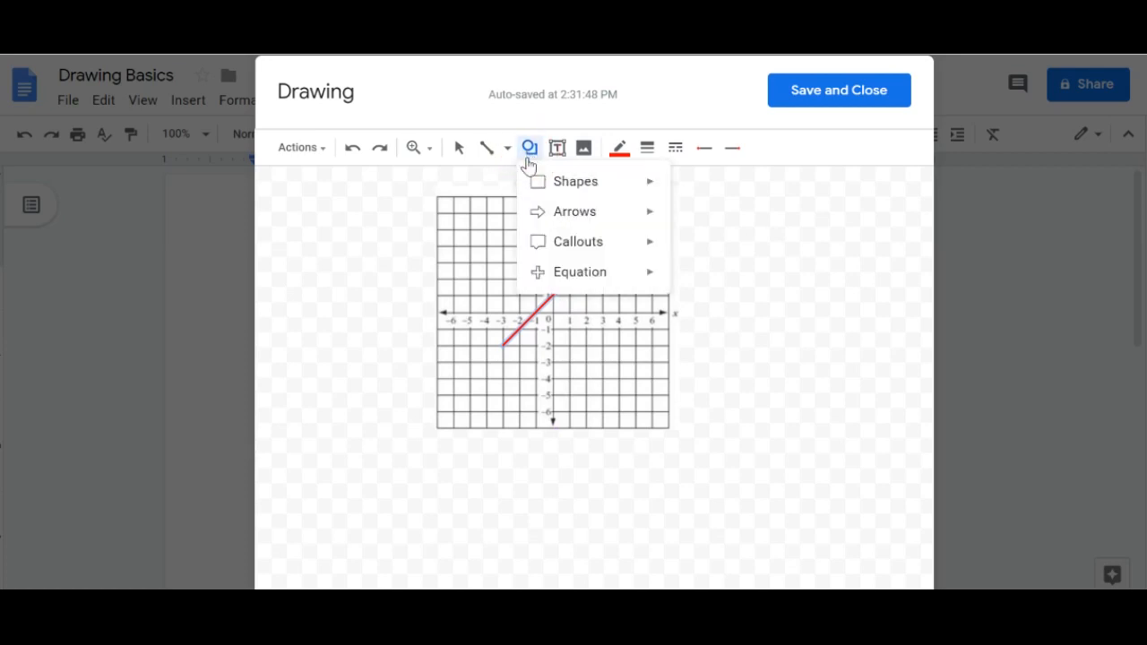
{"action": "mouse_move", "coordinate": [534, 185]}
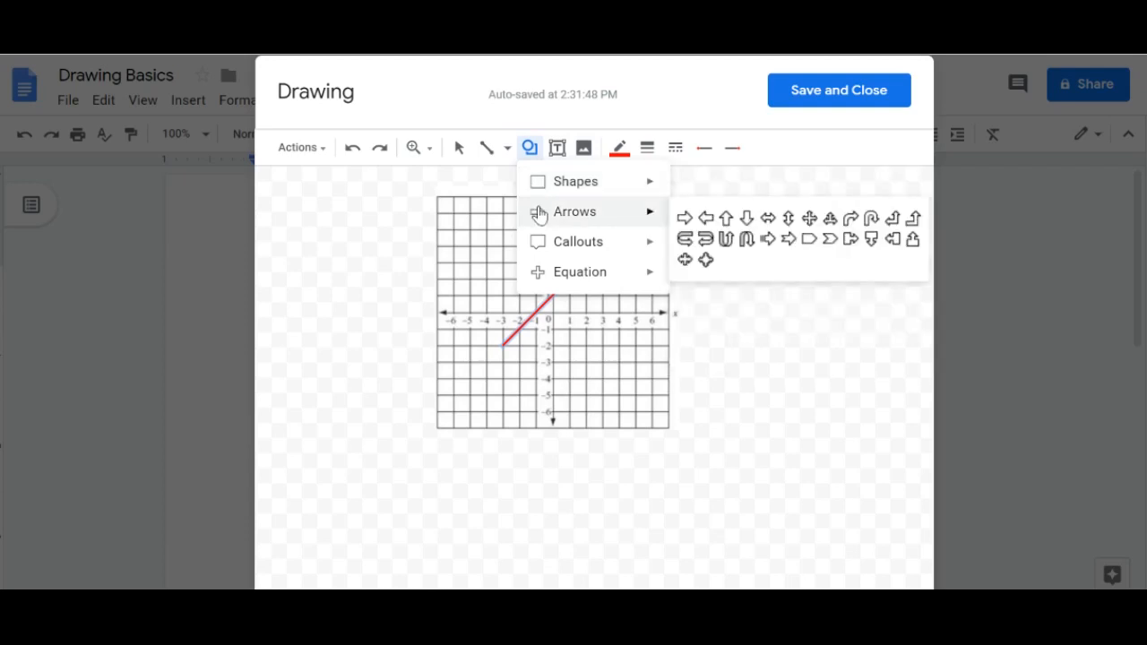
{"action": "mouse_move", "coordinate": [550, 253]}
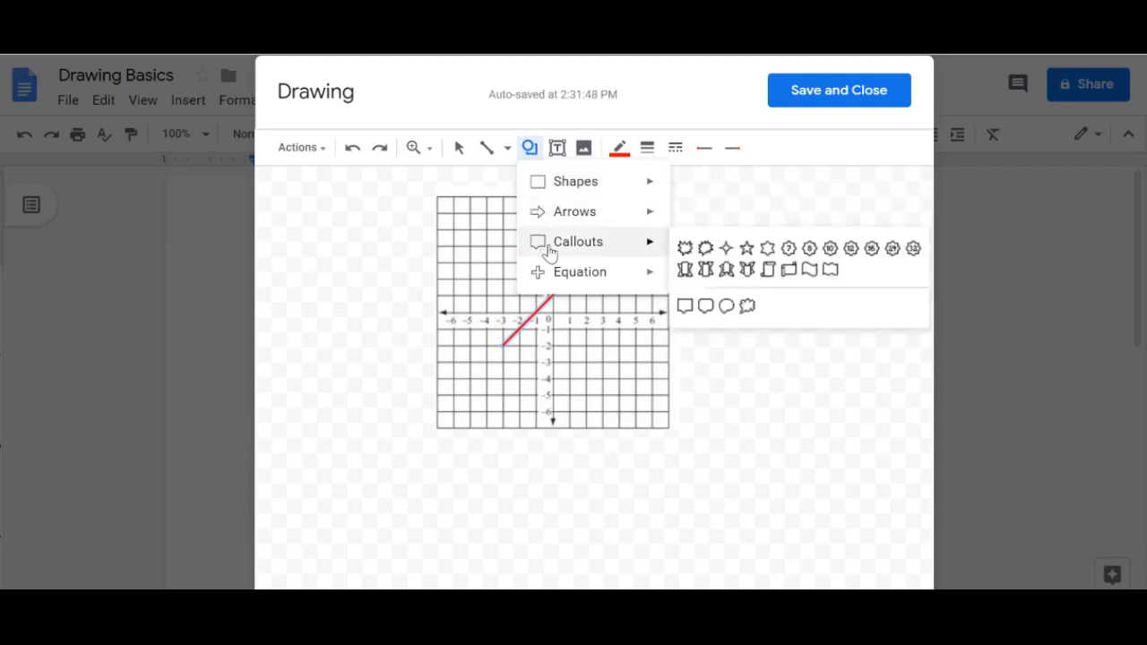
{"action": "mouse_move", "coordinate": [556, 285]}
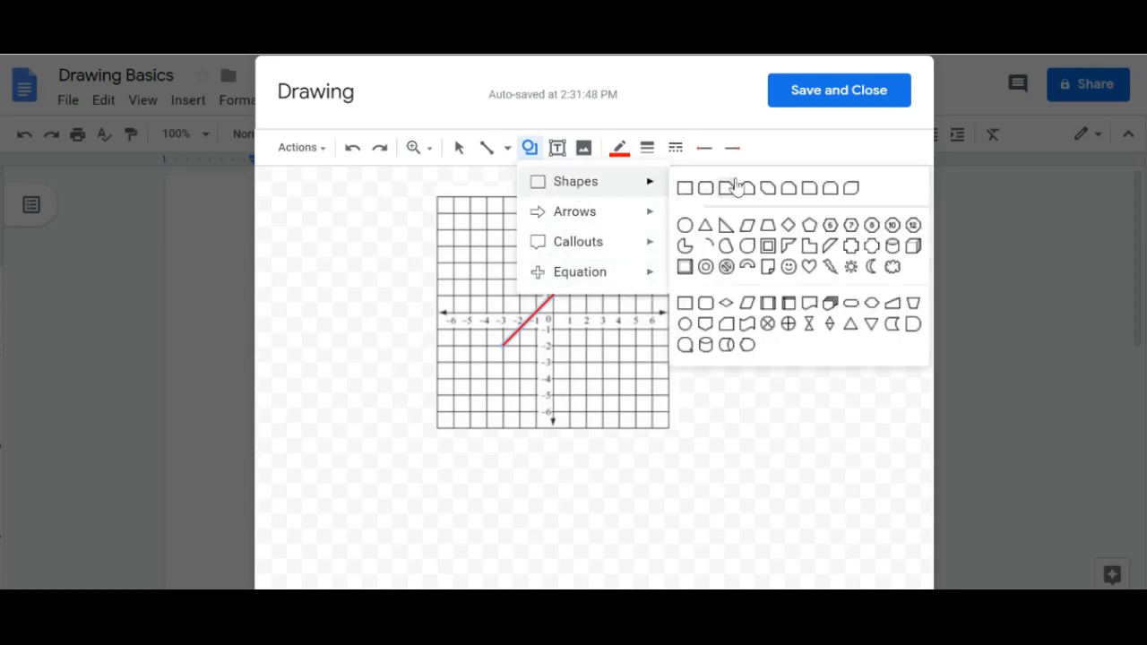
{"action": "left_click", "coordinate": [684, 225]}
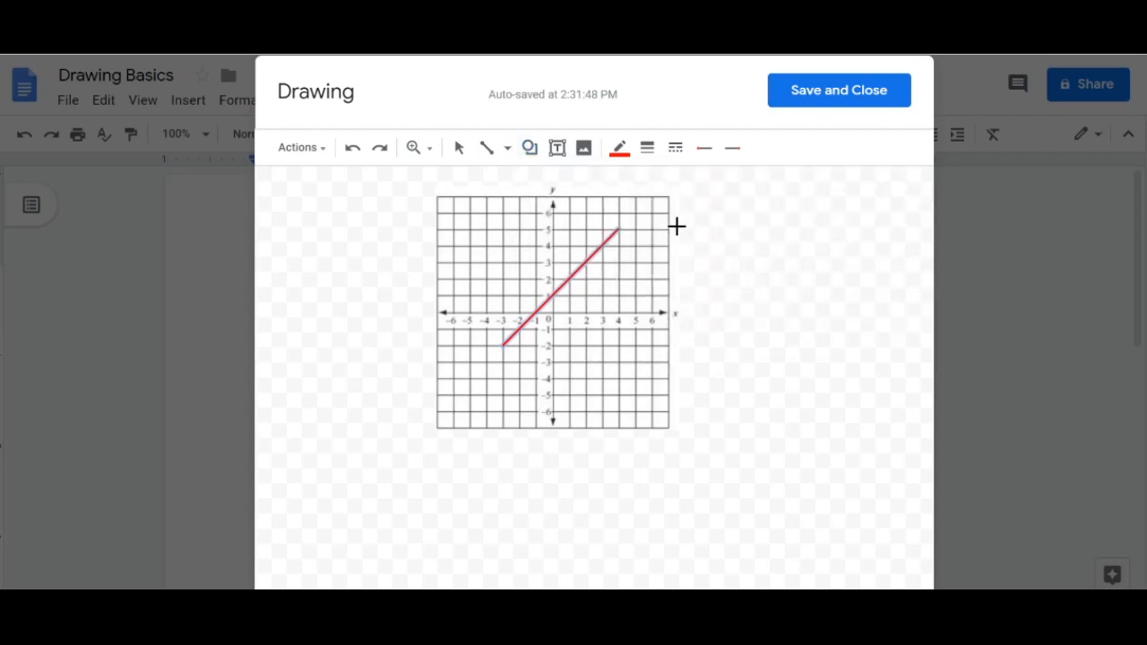
{"action": "left_click_drag", "start_coordinate": [676, 226], "coordinate": [689, 238]}
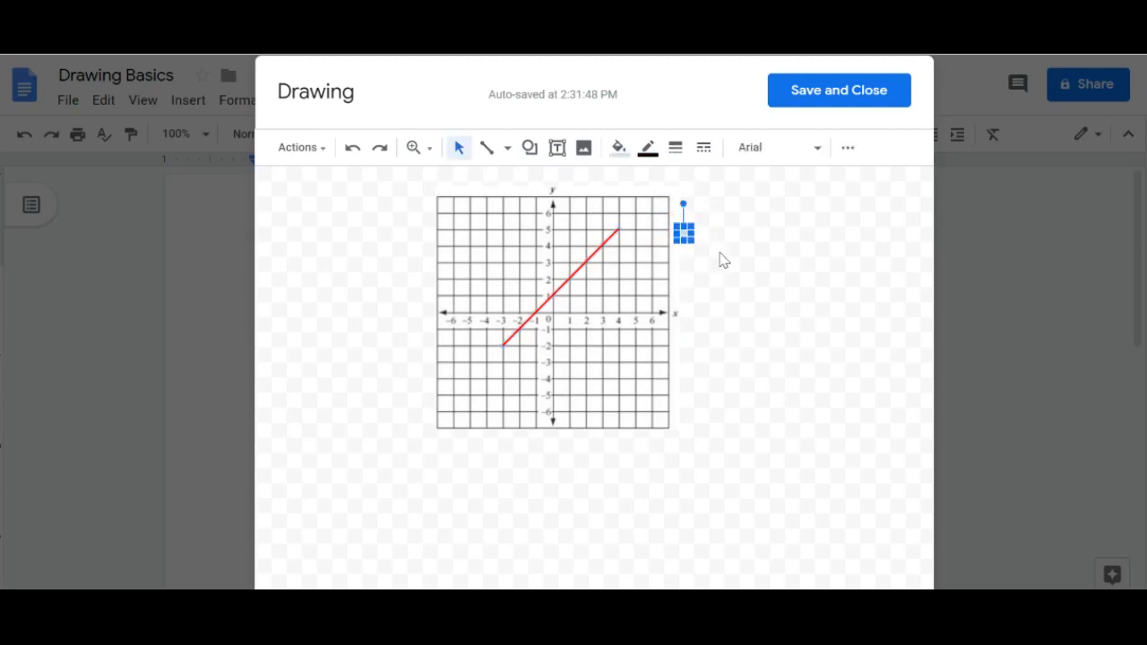
Fill the small circle with red and place it on the line's endpoint at (4, 5)
{"action": "left_click", "coordinate": [618, 149]}
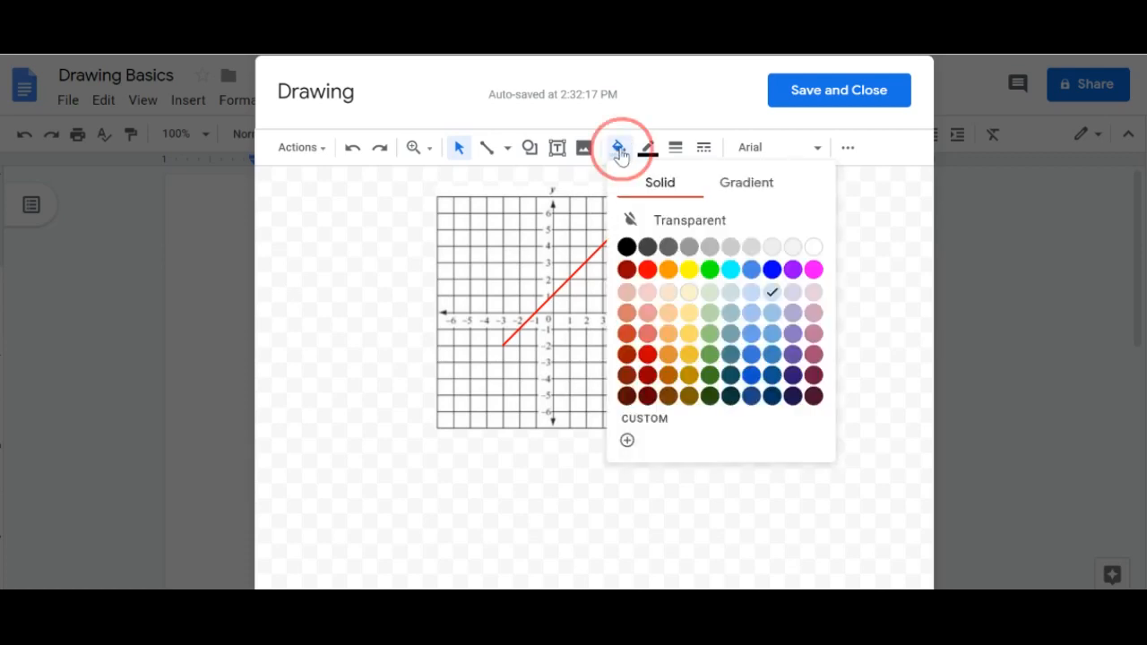
{"action": "left_click", "coordinate": [647, 269]}
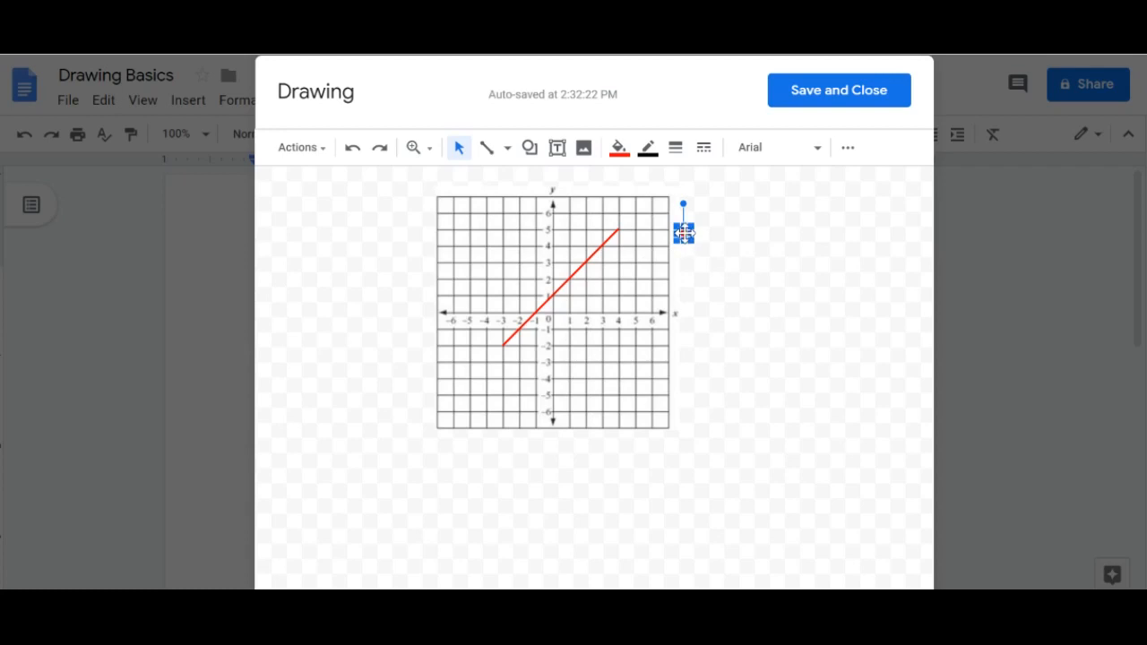
{"action": "left_click_drag", "start_coordinate": [684, 233], "coordinate": [618, 231]}
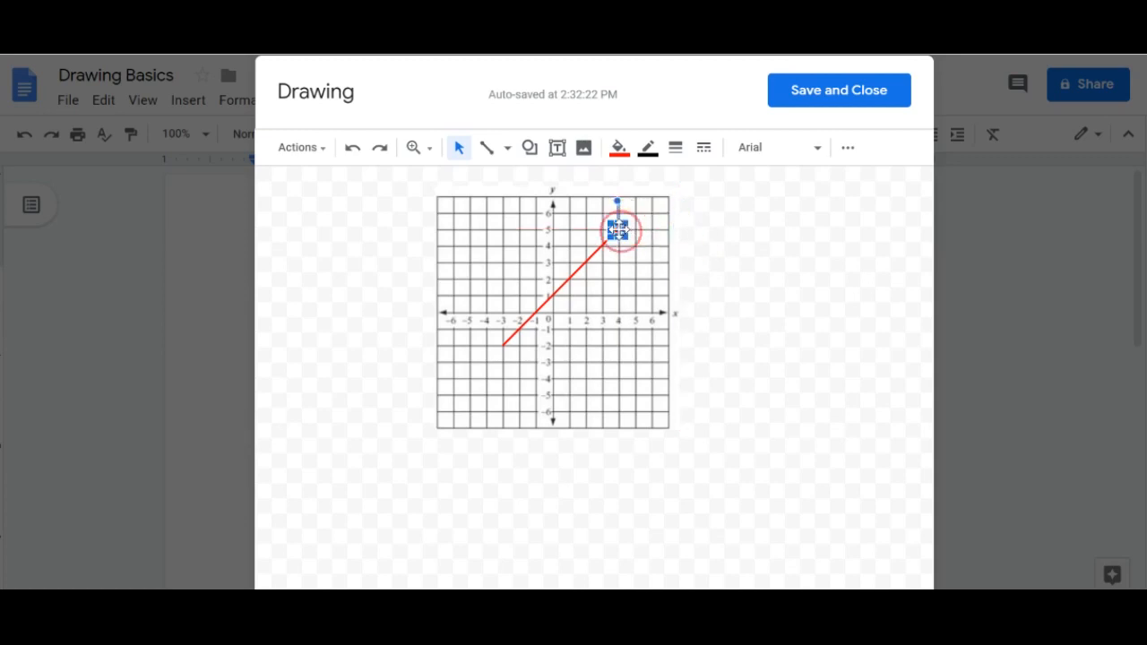
{"action": "left_click", "coordinate": [742, 242]}
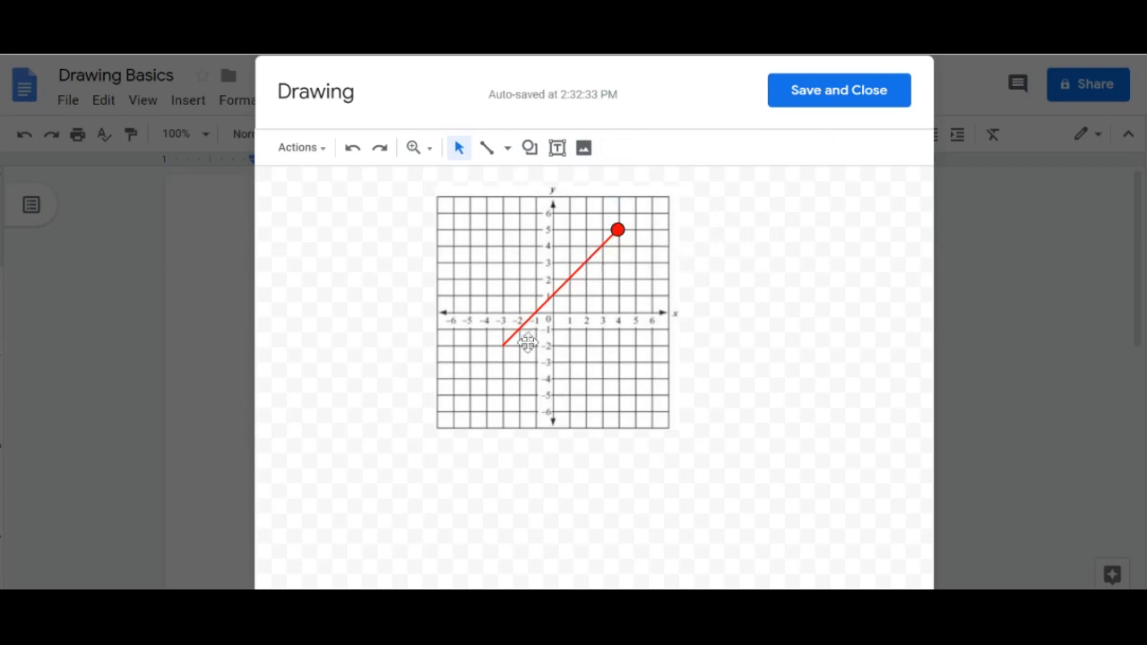
Place a copy of the red endpoint circle on the line's other end at (-3, -2)
{"action": "left_click", "coordinate": [616, 230]}
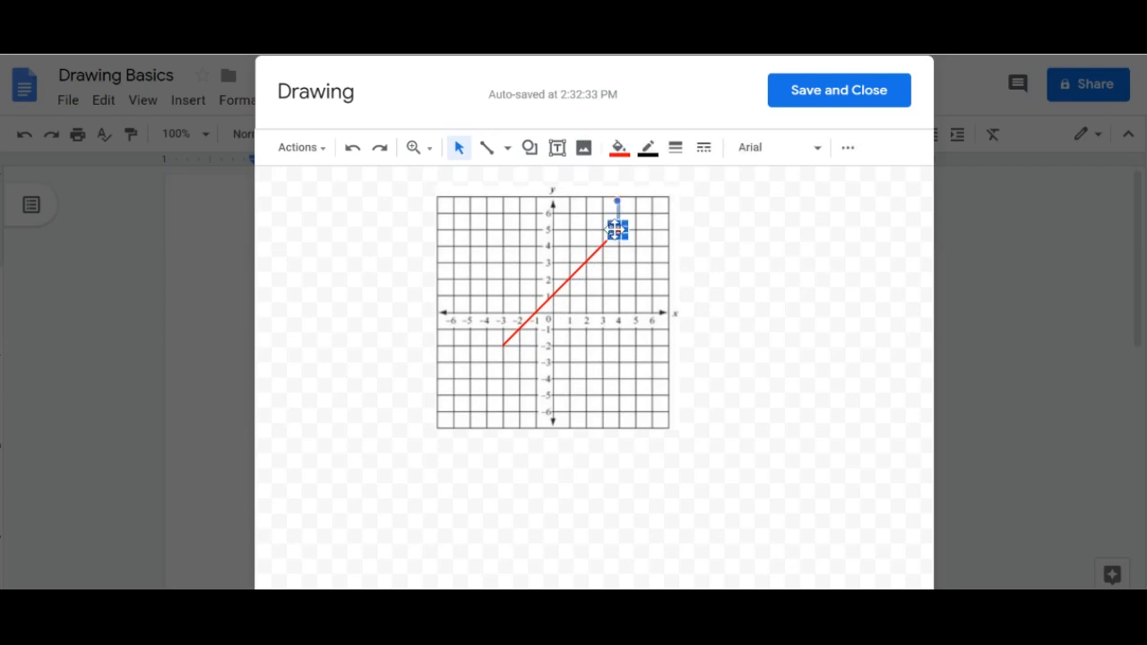
{"action": "left_click", "coordinate": [750, 237]}
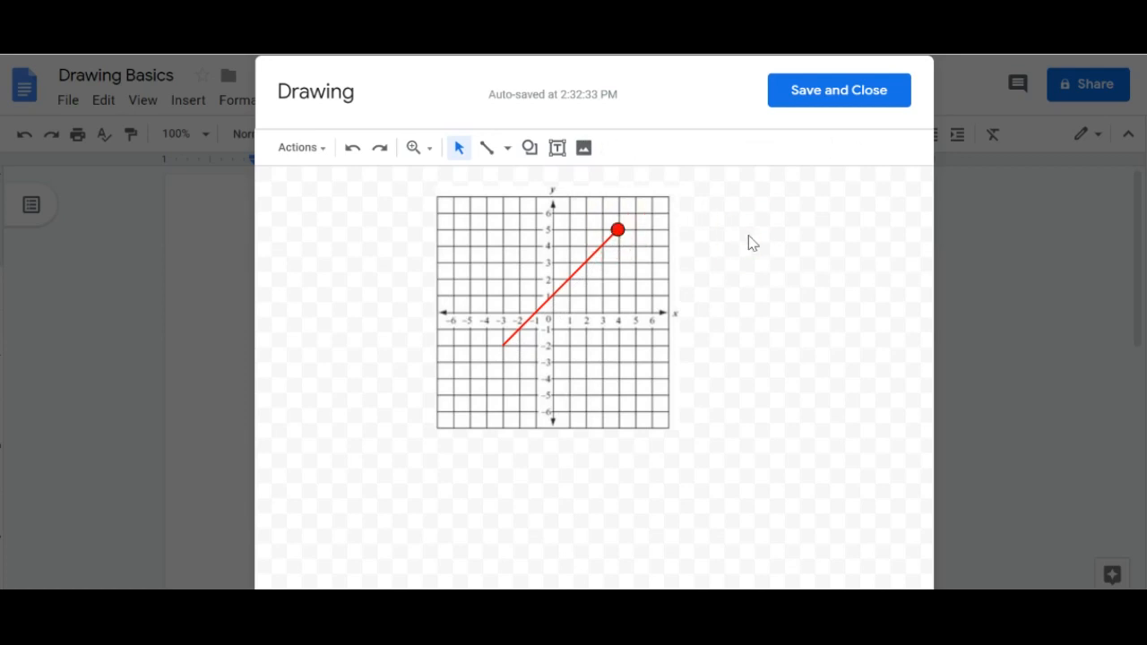
{"action": "key", "text": "ctrl+v"}
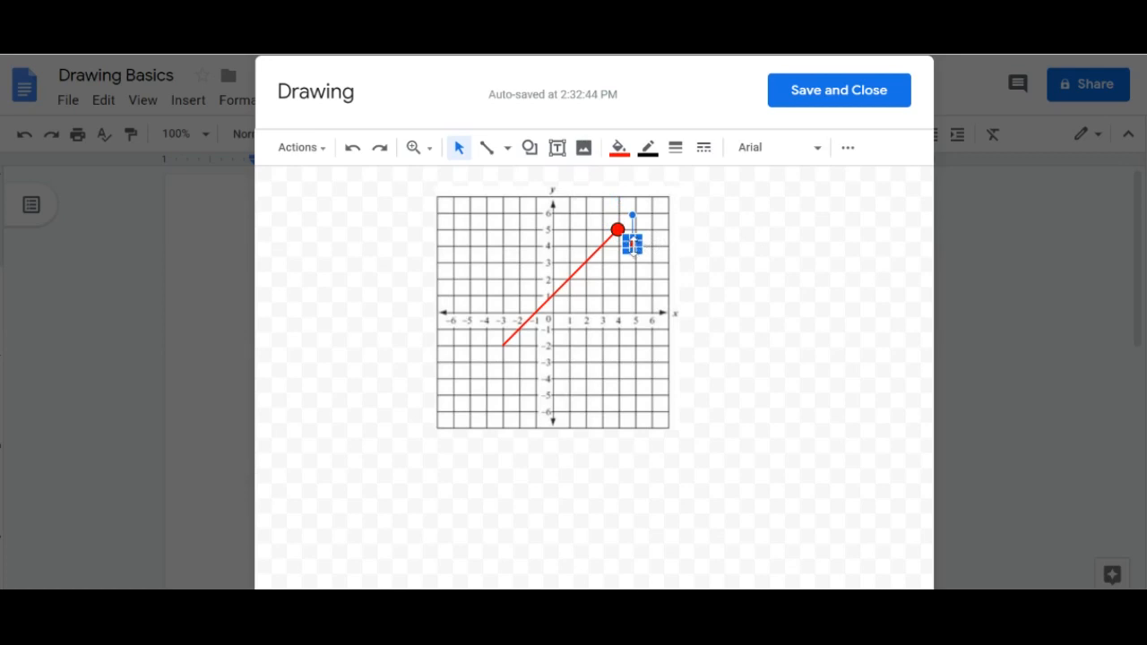
{"action": "left_click_drag", "start_coordinate": [633, 245], "coordinate": [502, 344]}
{"action": "left_click", "coordinate": [749, 342]}
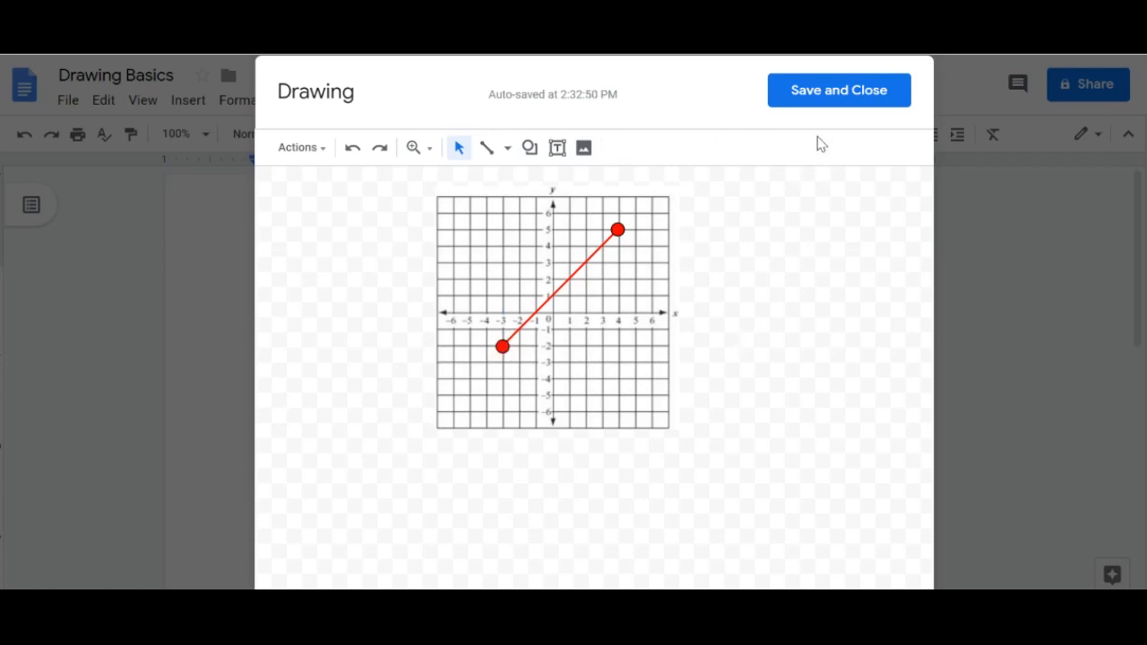
Save the graph drawing into the document and move it into the empty table cell beside Vertical Angles
{"action": "left_click", "coordinate": [834, 90]}
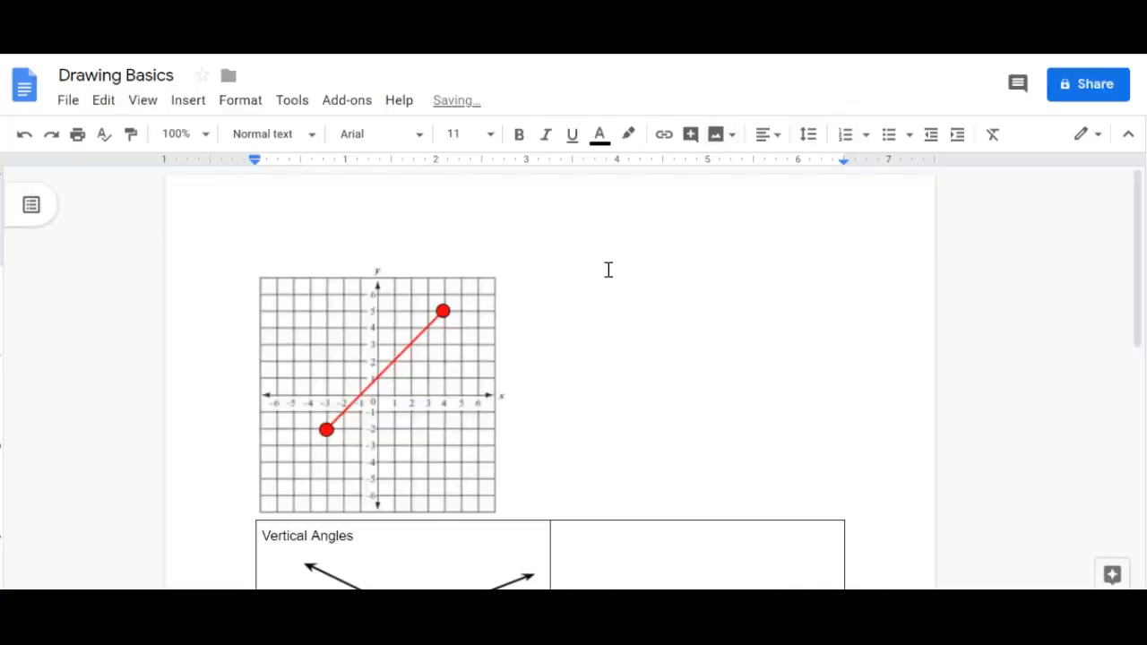
{"action": "scroll", "coordinate": [632, 333], "scroll_direction": "down", "scroll_amount": 3}
{"action": "scroll", "coordinate": [633, 332], "scroll_direction": "up", "scroll_amount": 1}
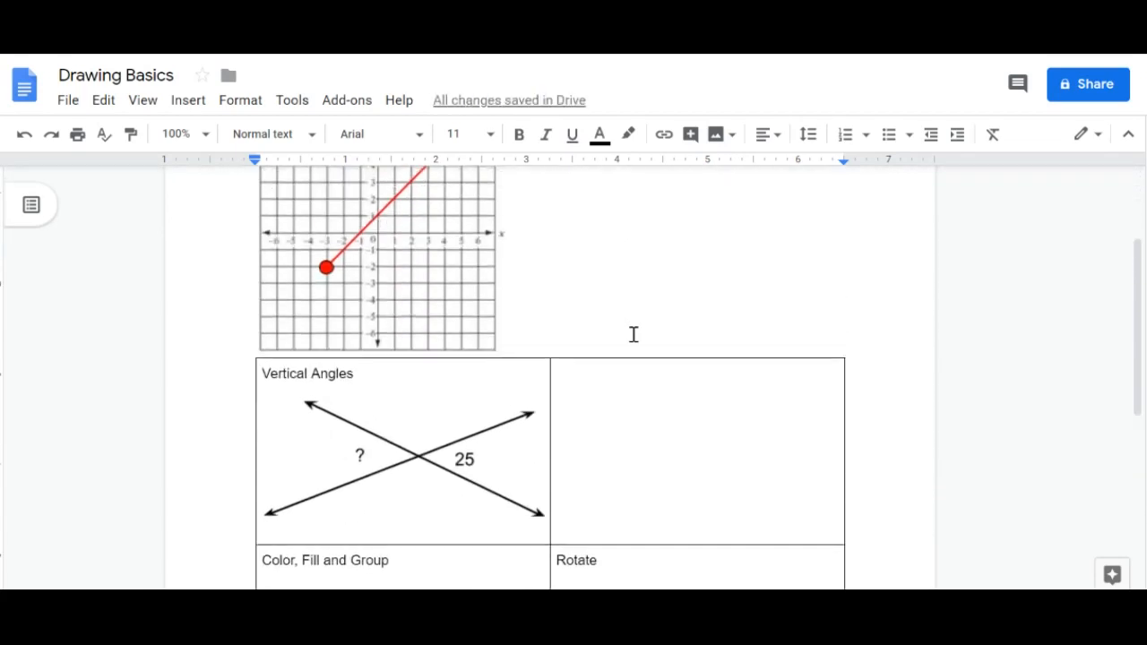
{"action": "scroll", "coordinate": [633, 334], "scroll_direction": "up", "scroll_amount": 1}
{"action": "mouse_move", "coordinate": [420, 344]}
{"action": "left_mouse_down"}
{"action": "mouse_move", "coordinate": [576, 408]}
{"action": "mouse_move", "coordinate": [666, 493]}
{"action": "mouse_move", "coordinate": [679, 478]}
{"action": "left_mouse_up"}
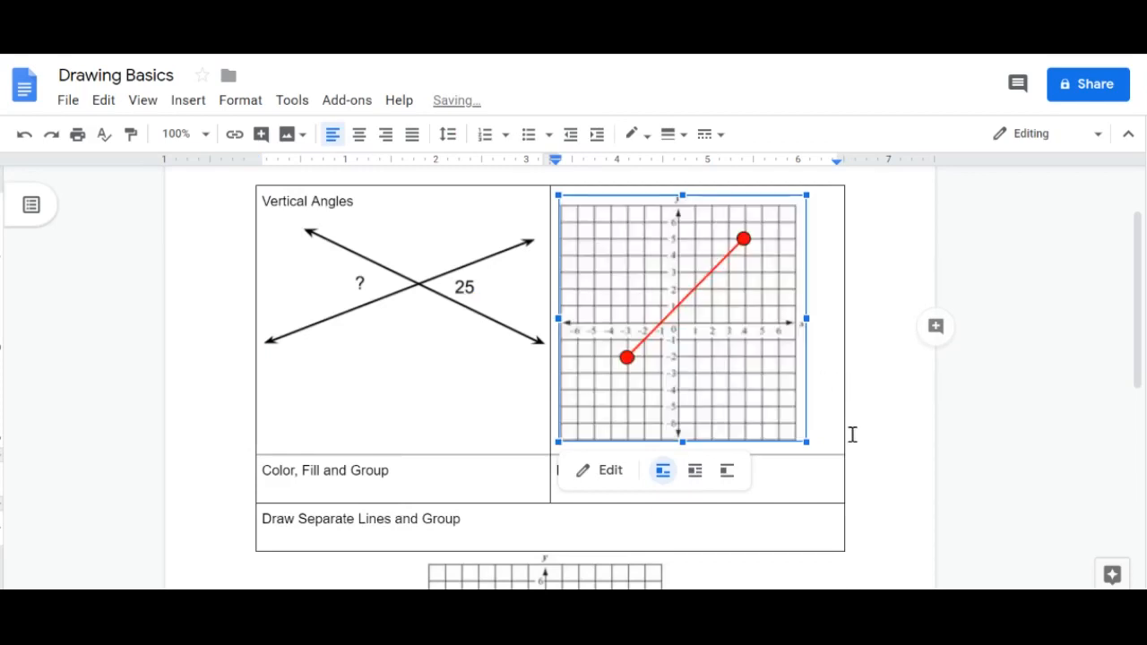
Insert a new drawing in the "Color, Fill and Group" table cell
{"action": "left_click", "coordinate": [445, 482]}
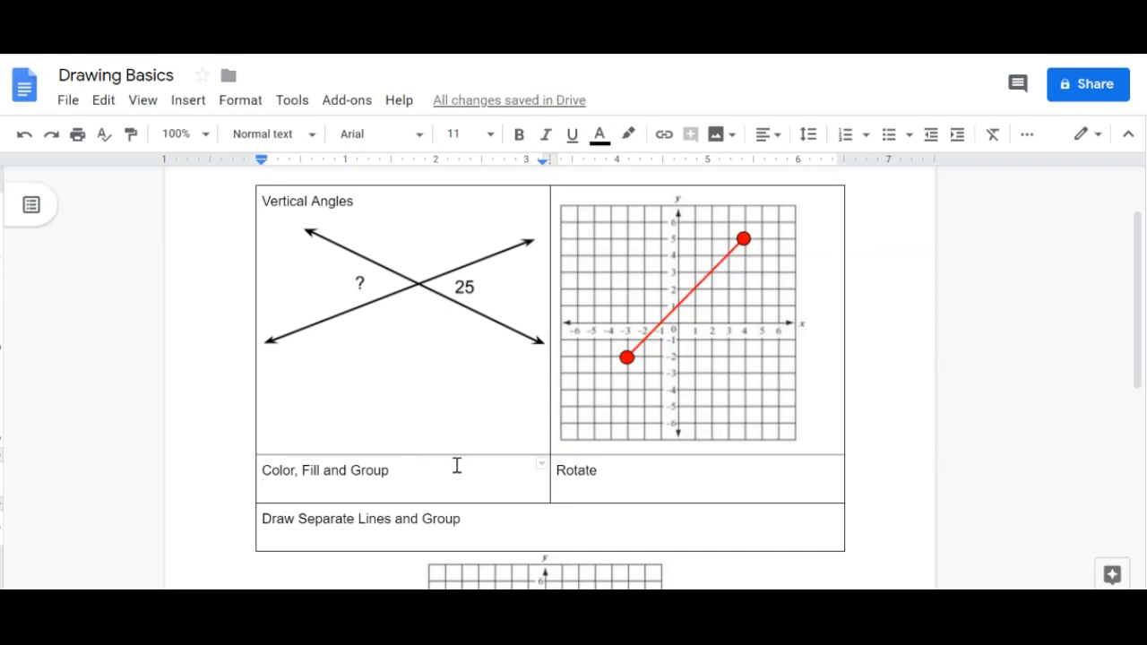
{"action": "left_click", "coordinate": [190, 102]}
{"action": "mouse_move", "coordinate": [212, 199]}
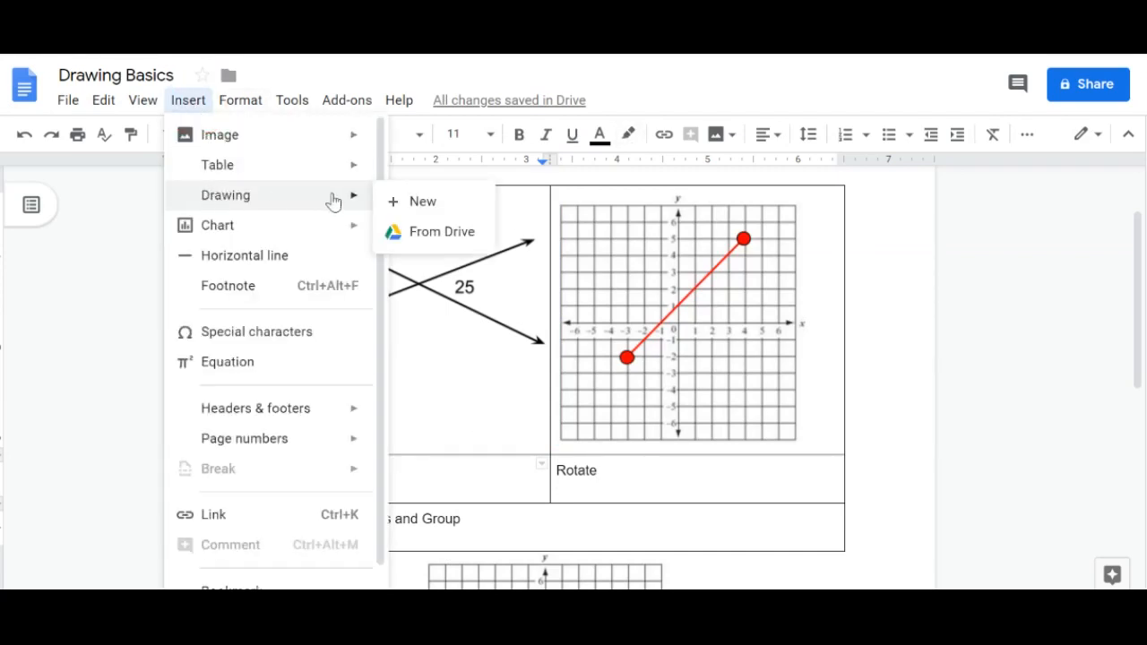
{"action": "left_click", "coordinate": [411, 206]}
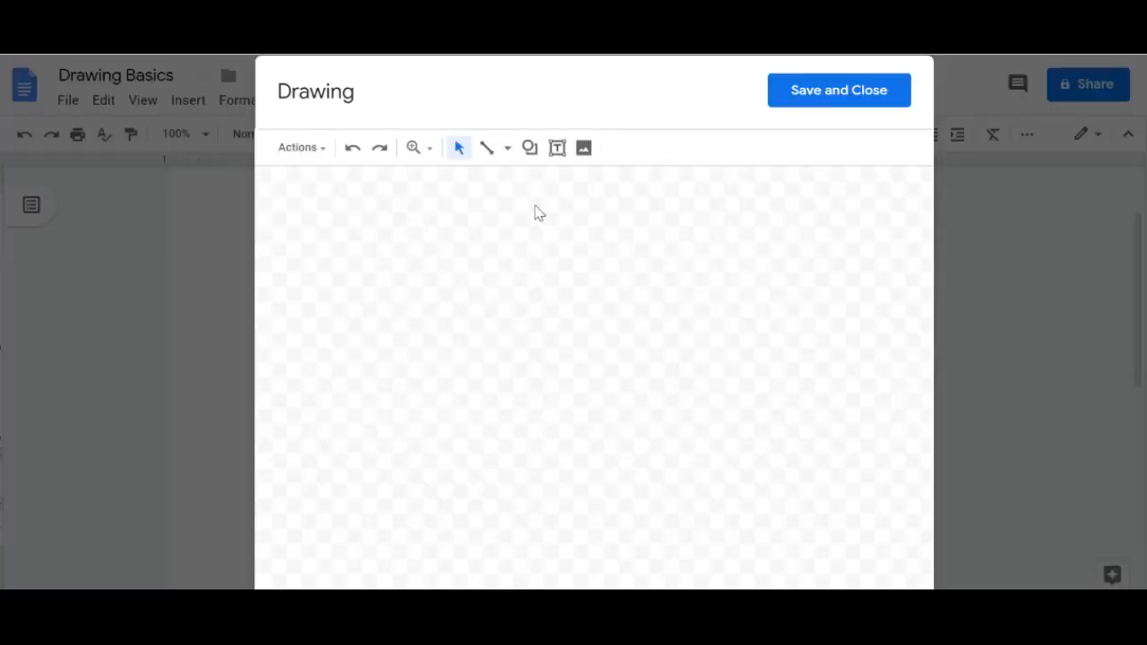
Draw a large isosceles triangle near the upper middle of the canvas and fill it with cyan
{"action": "left_click", "coordinate": [531, 151]}
{"action": "mouse_move", "coordinate": [536, 184]}
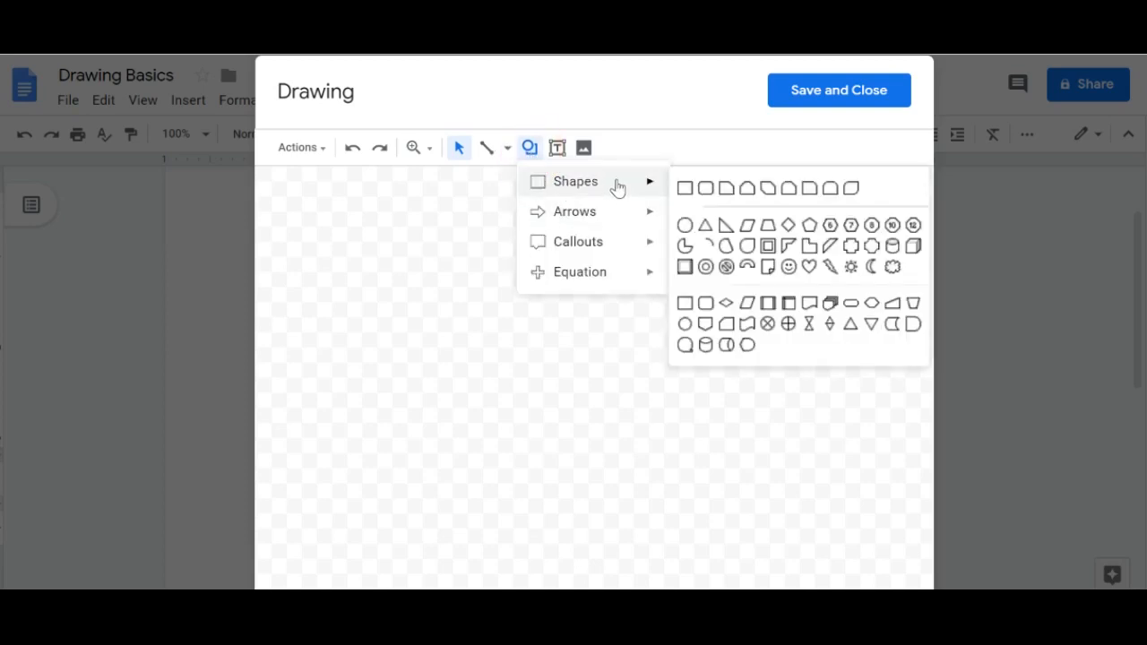
{"action": "left_click", "coordinate": [707, 226]}
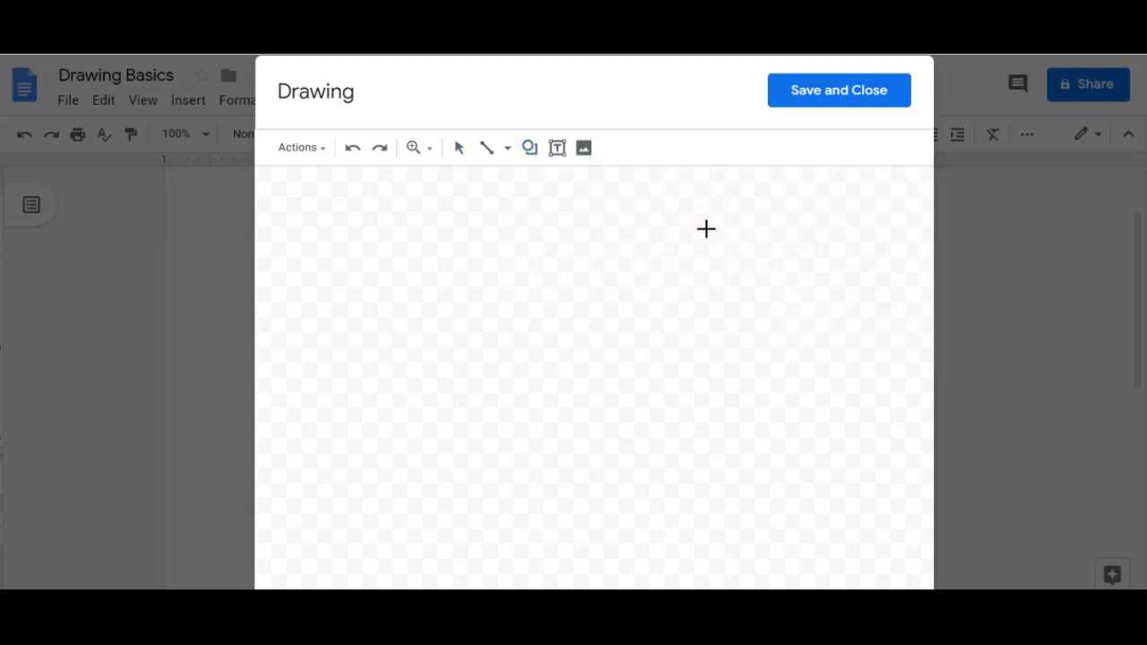
{"action": "left_click_drag", "start_coordinate": [482, 206], "coordinate": [688, 443]}
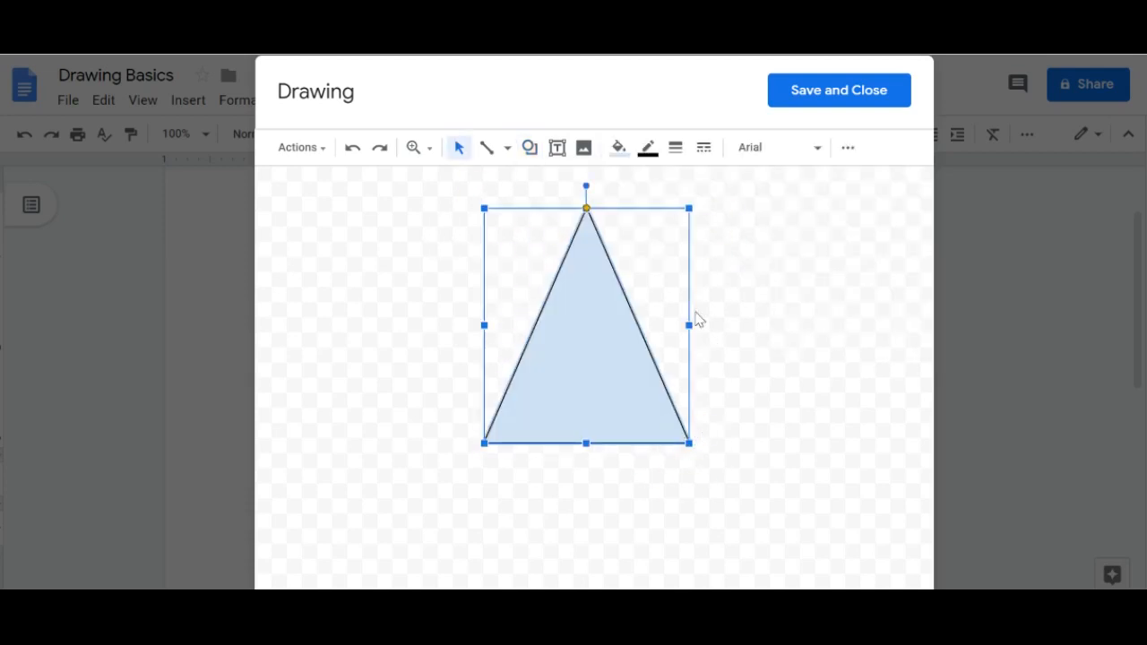
{"action": "left_click", "coordinate": [618, 149]}
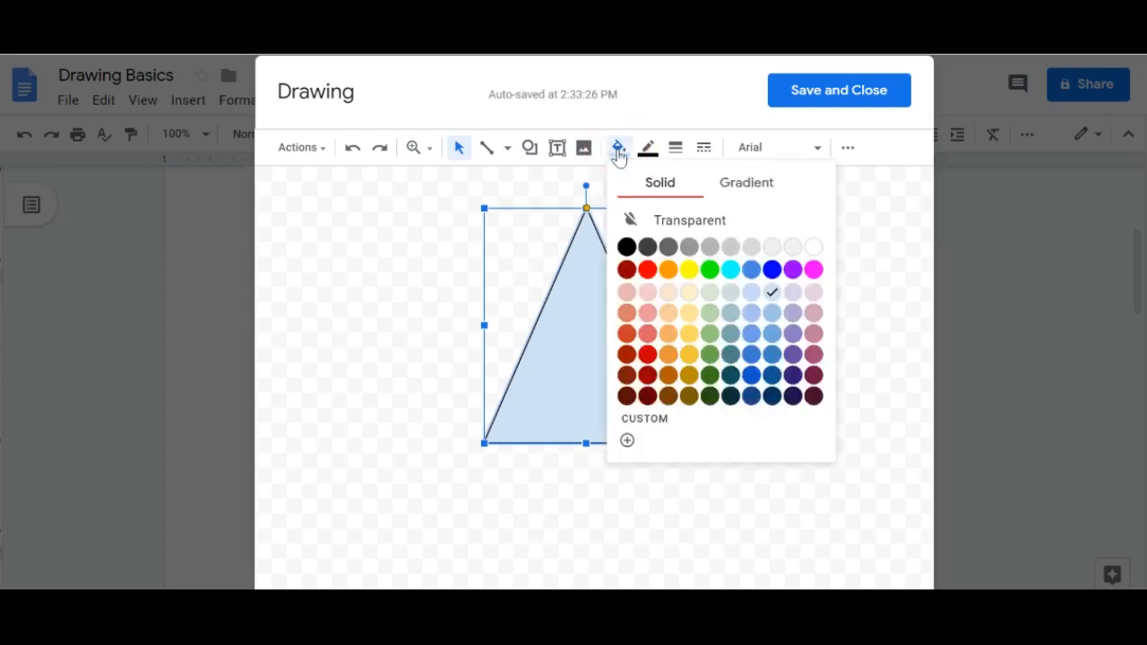
{"action": "left_click", "coordinate": [730, 271]}
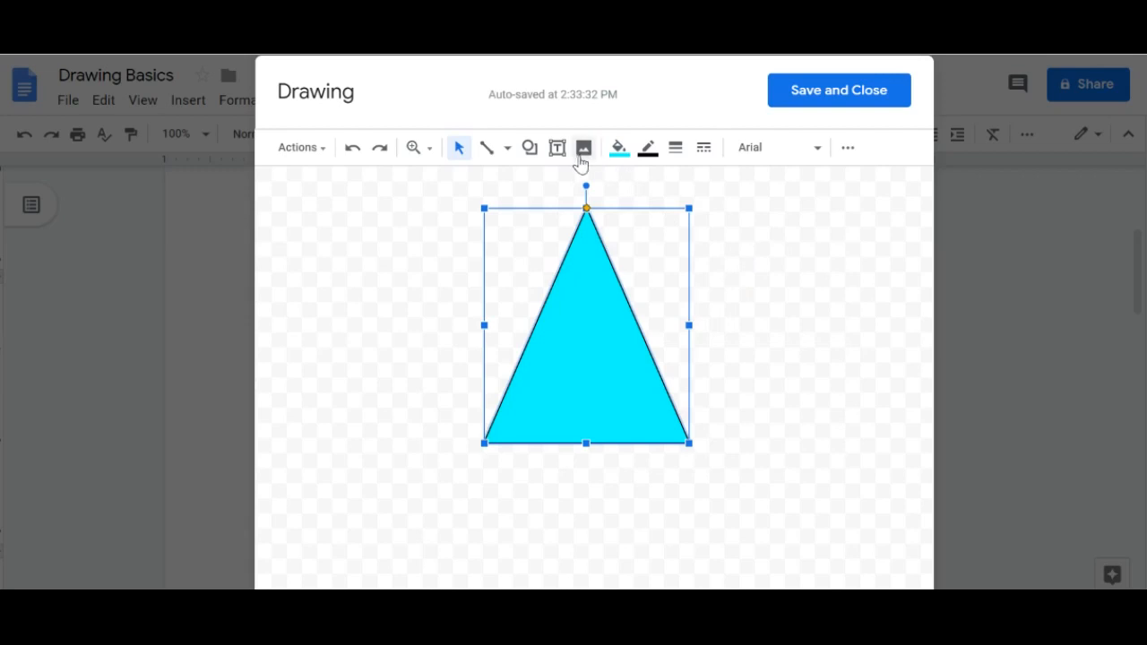
Draw a three-quarter pie shape inside the triangle's lower half and fill it with magenta
{"action": "left_click", "coordinate": [530, 148]}
{"action": "mouse_move", "coordinate": [552, 182]}
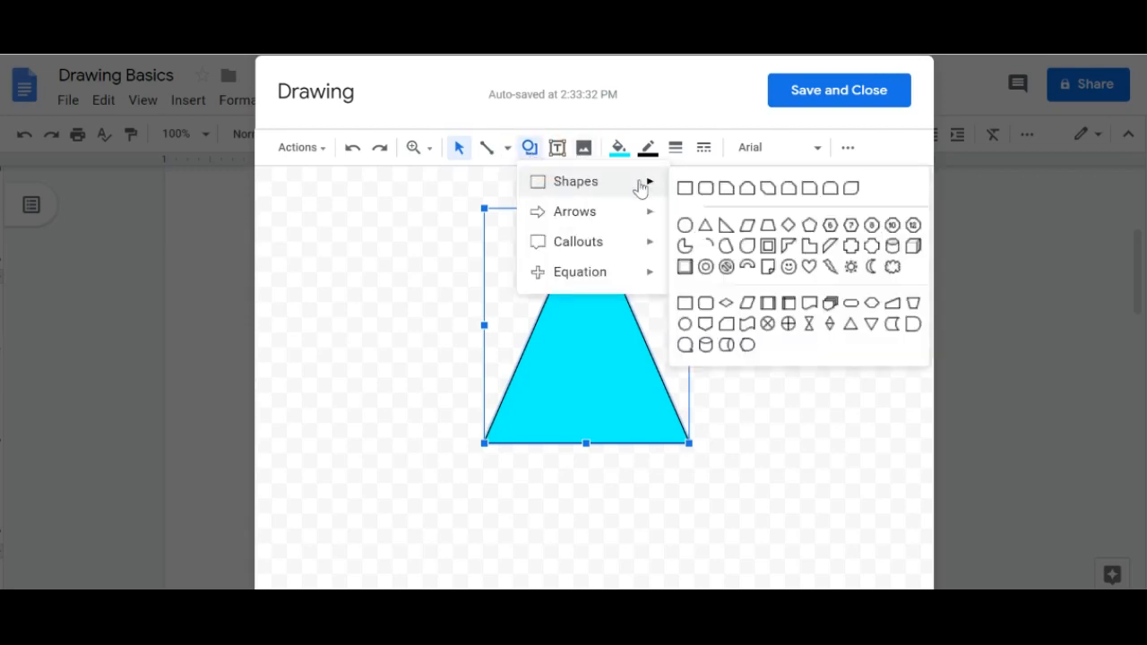
{"action": "left_click", "coordinate": [685, 249]}
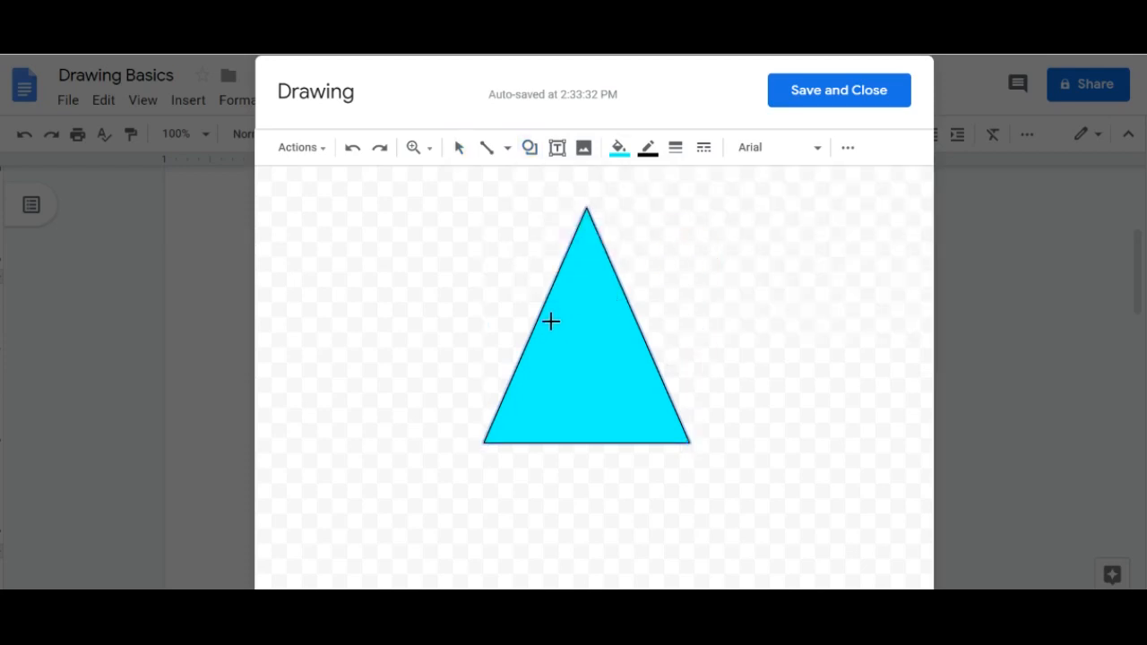
{"action": "left_click_drag", "start_coordinate": [550, 323], "coordinate": [639, 412]}
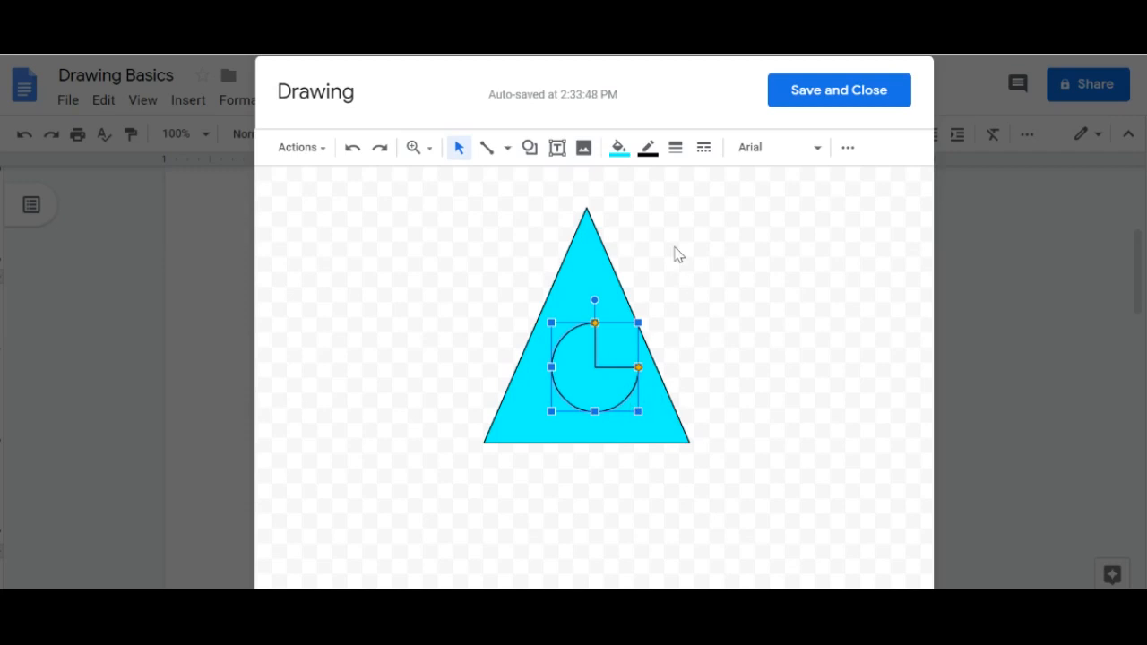
{"action": "left_click", "coordinate": [620, 150]}
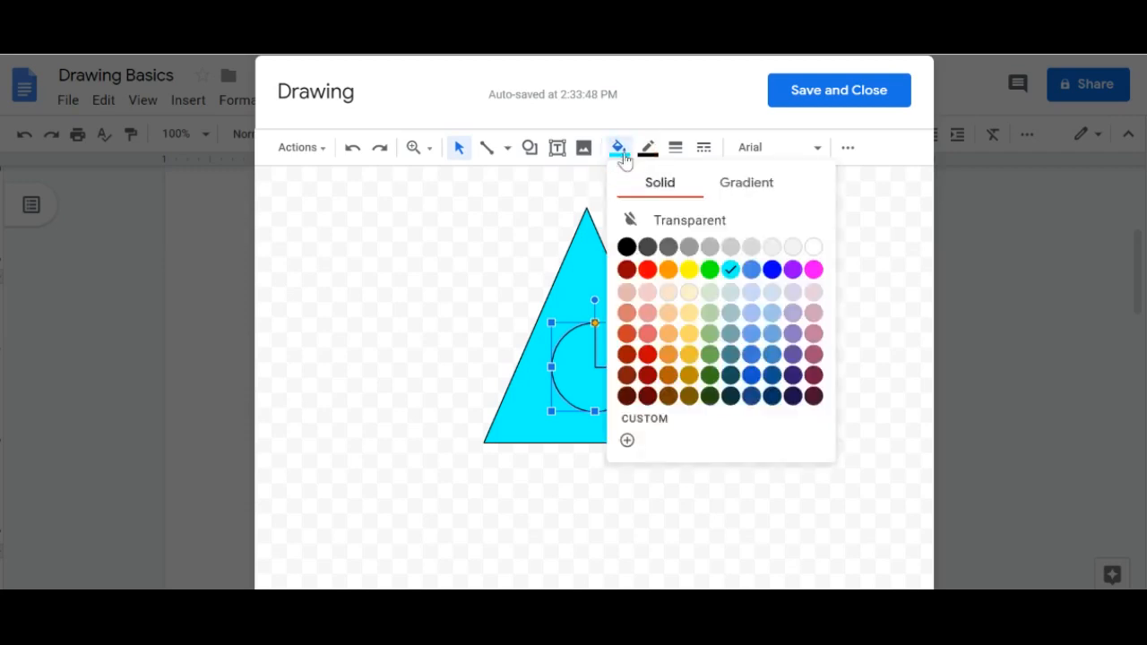
{"action": "left_click", "coordinate": [817, 272]}
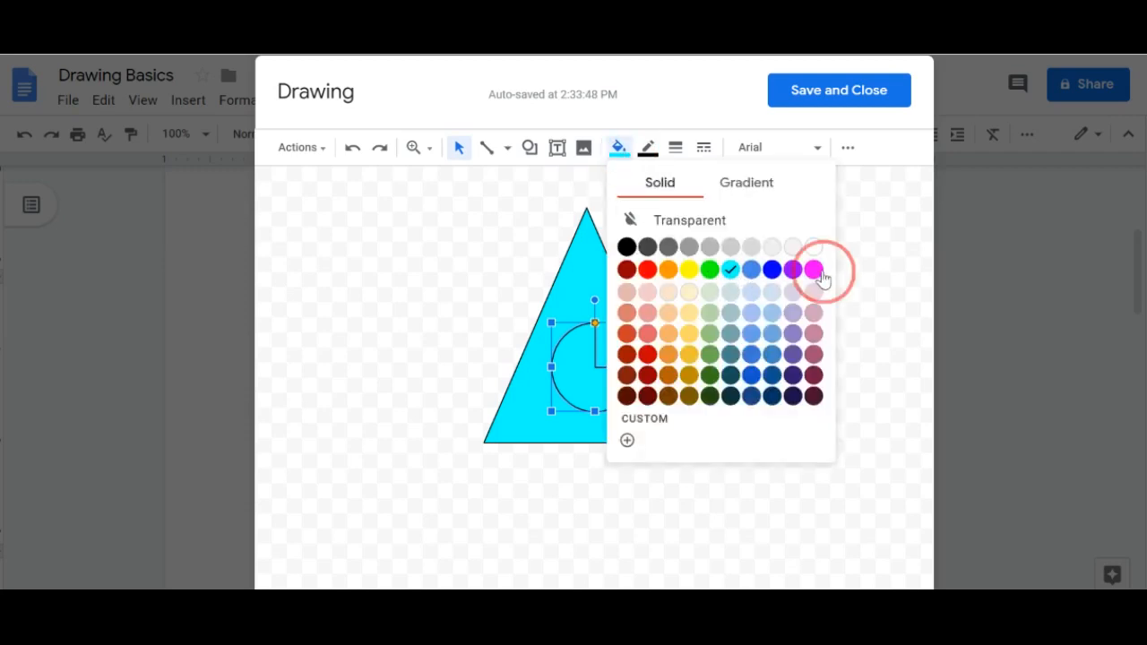
{"action": "left_click", "coordinate": [724, 344]}
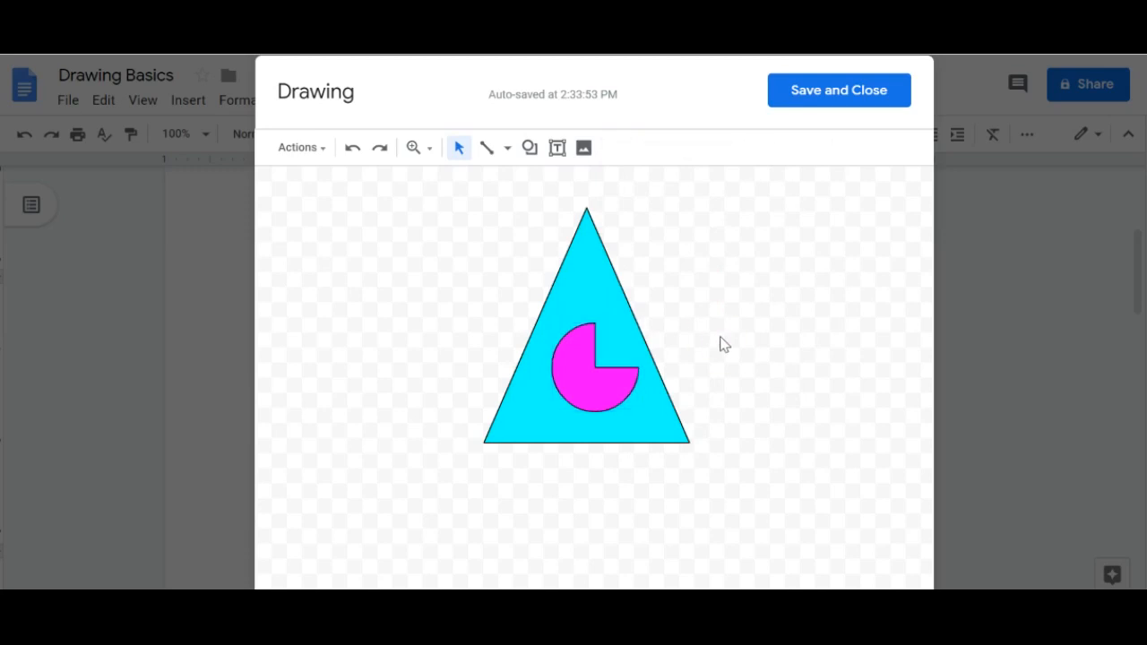
Select the cyan triangle together with the magenta pie shape and group them into one object
{"action": "left_click", "coordinate": [624, 346]}
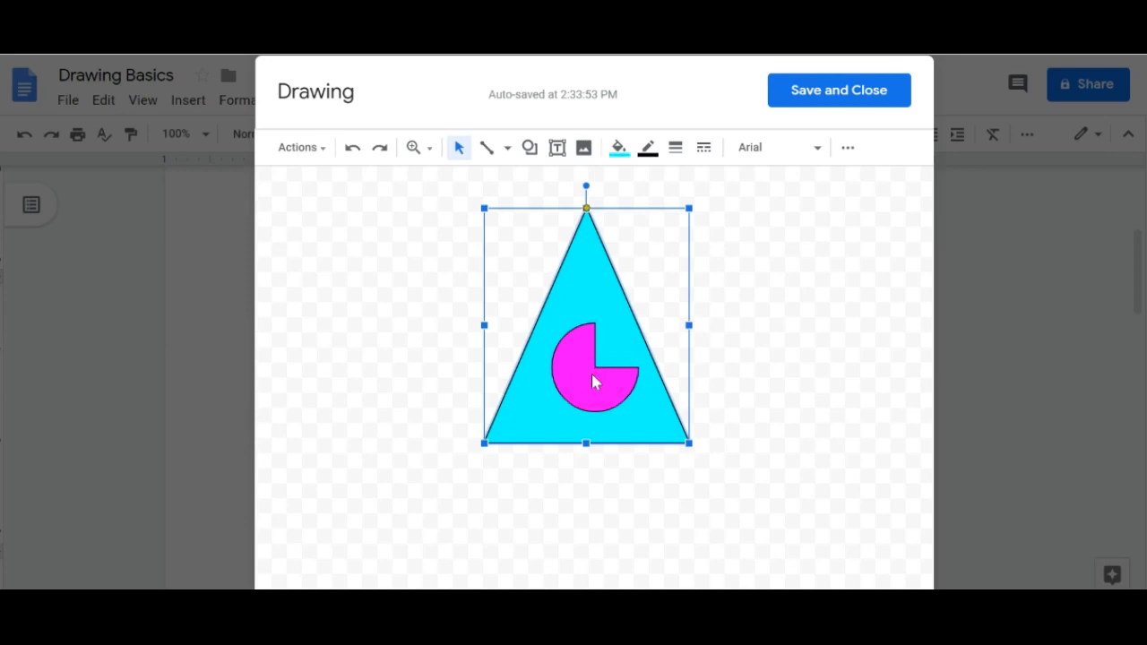
{"action": "left_click", "coordinate": [458, 149]}
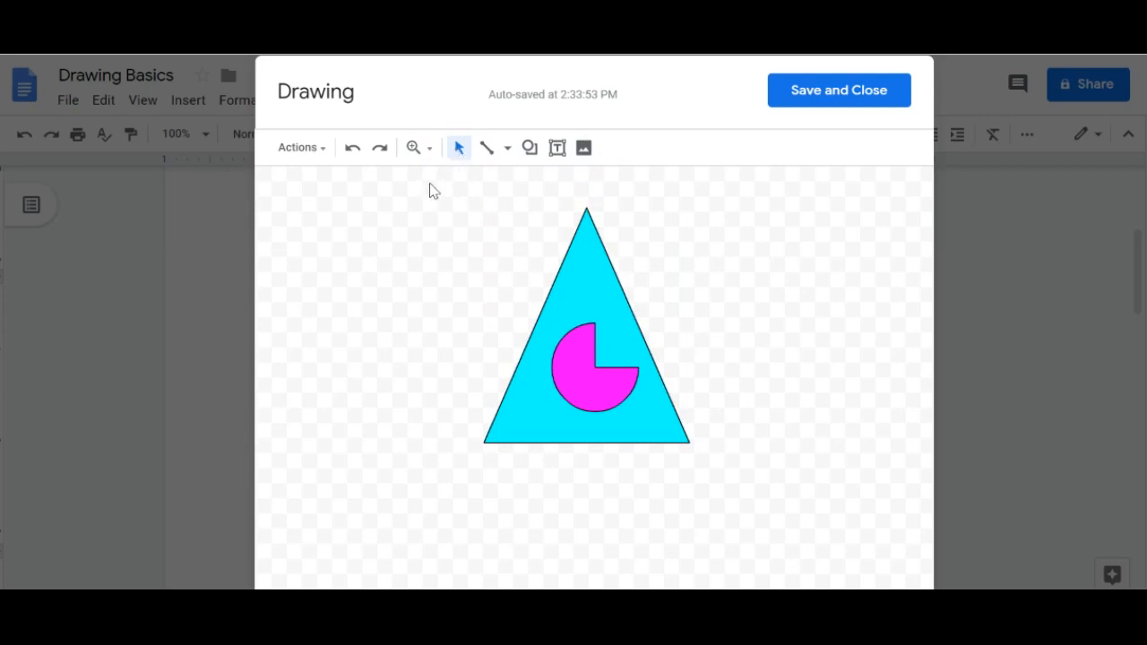
{"action": "left_click_drag", "start_coordinate": [431, 187], "coordinate": [727, 468]}
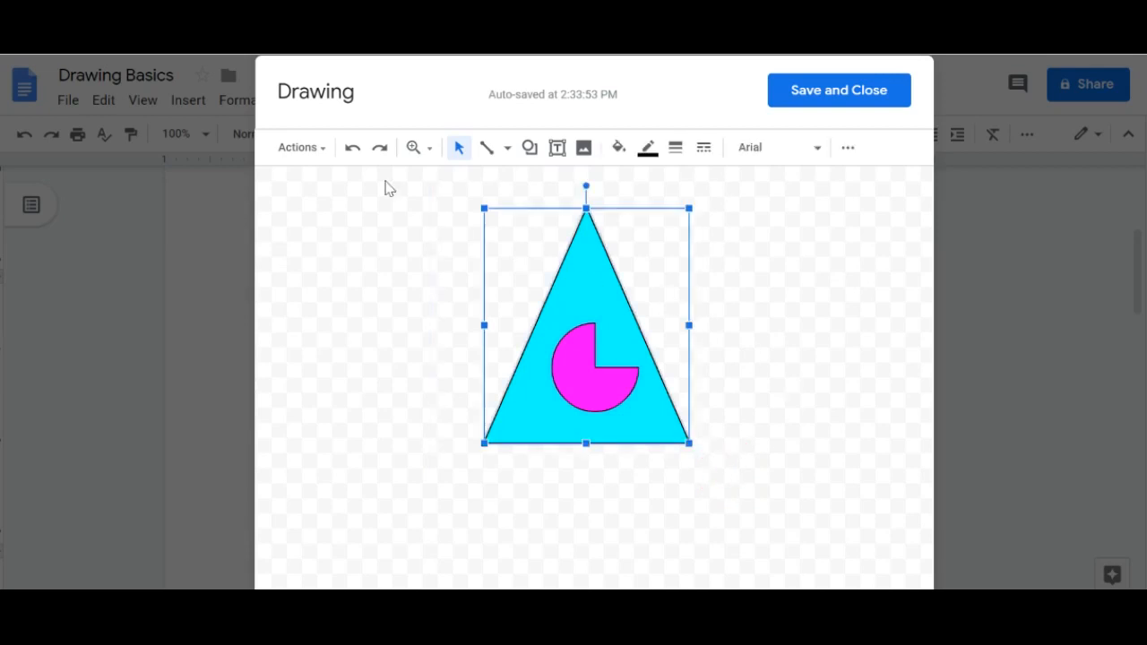
{"action": "left_click", "coordinate": [301, 149]}
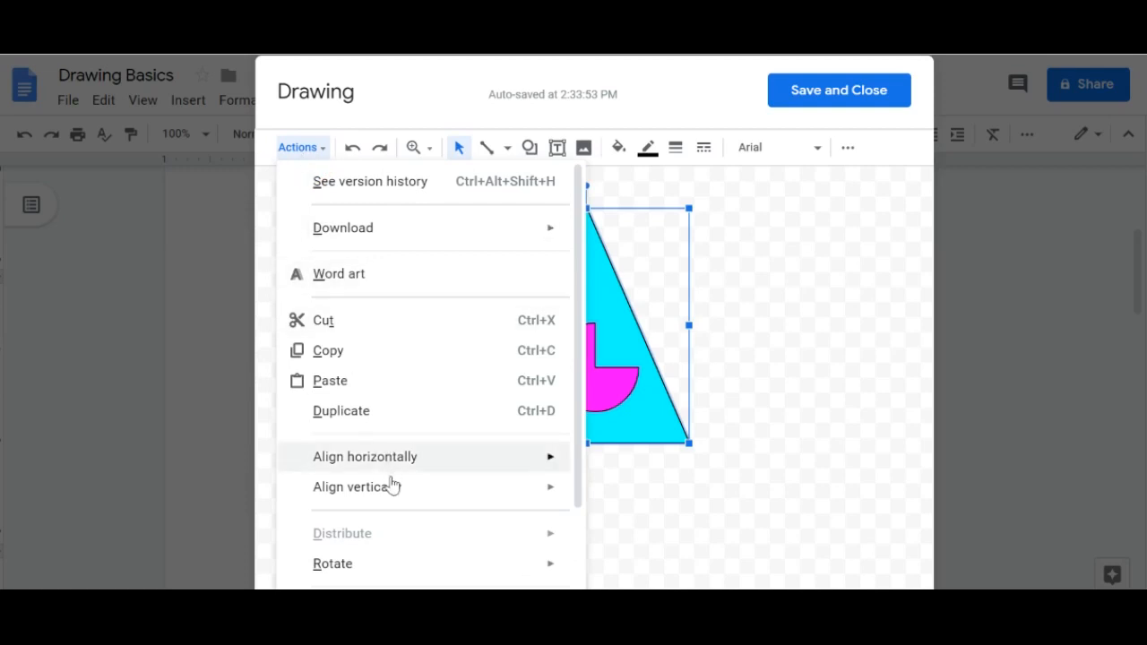
{"action": "mouse_move", "coordinate": [563, 466]}
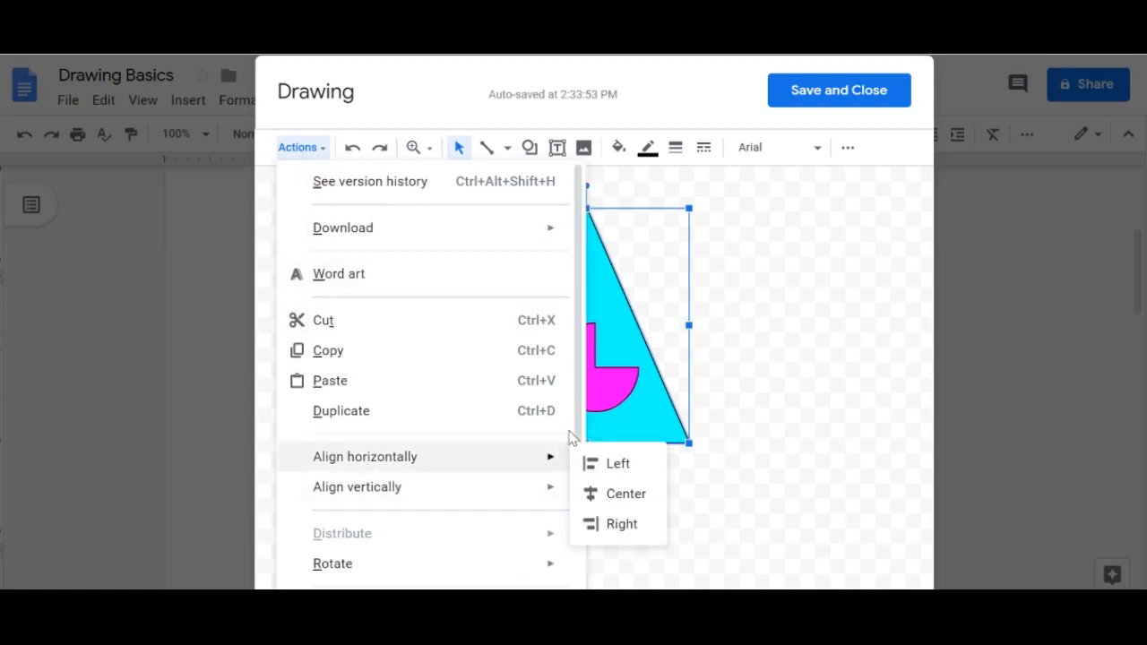
{"action": "left_click", "coordinate": [578, 439]}
{"action": "left_click_drag", "start_coordinate": [578, 439], "coordinate": [579, 580]}
{"action": "left_click", "coordinate": [508, 570]}
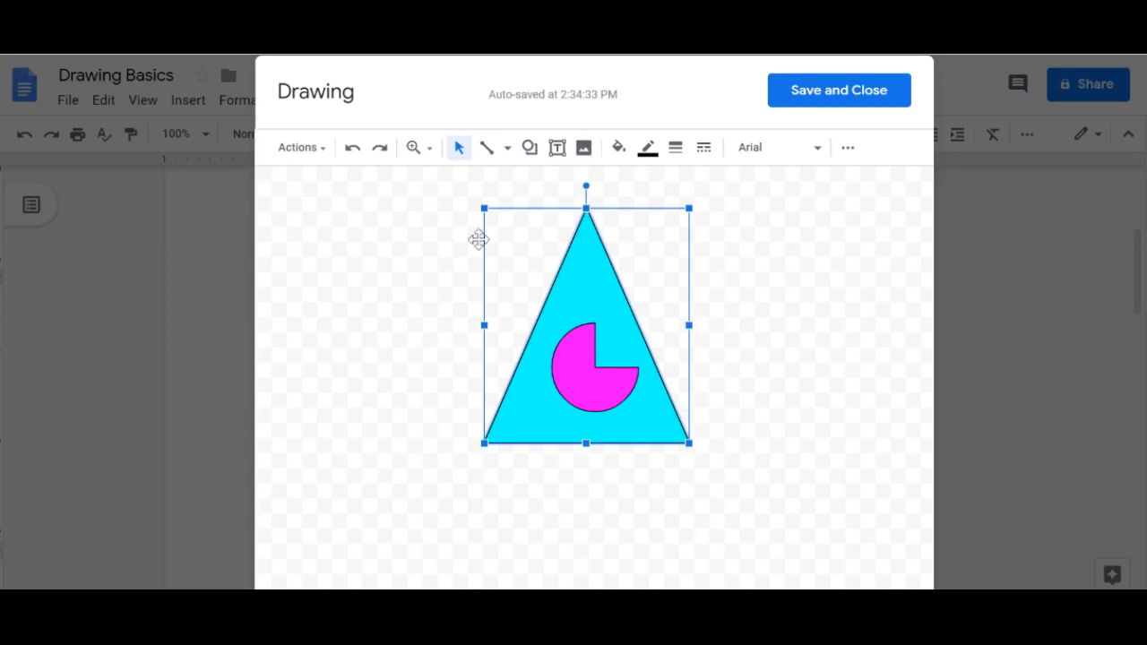
Paste a copy of the grouped shape beside the original, level with it, and save the drawing into the document
{"action": "left_click", "coordinate": [318, 150]}
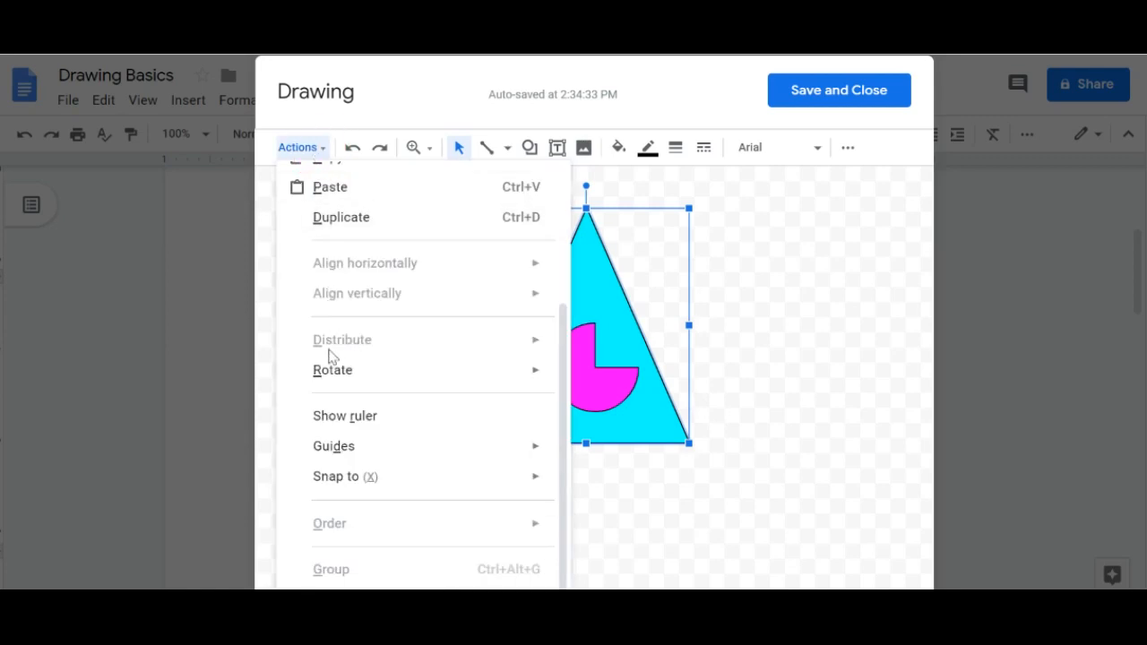
{"action": "mouse_move", "coordinate": [352, 452]}
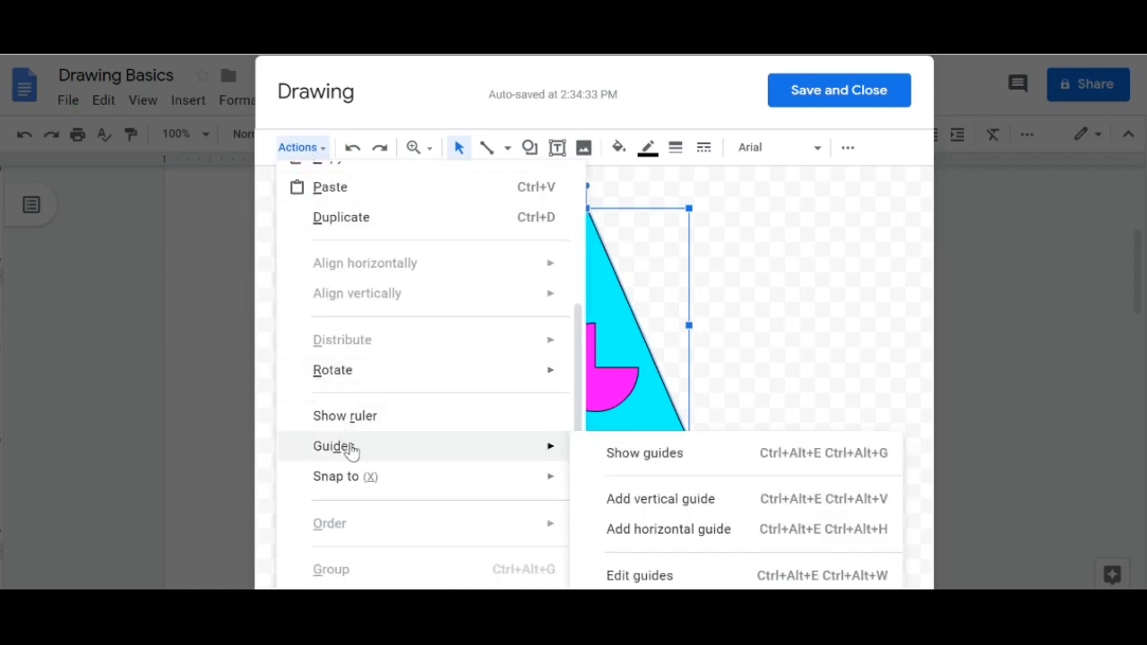
{"action": "left_click", "coordinate": [768, 324]}
{"action": "key", "text": "ctrl+v"}
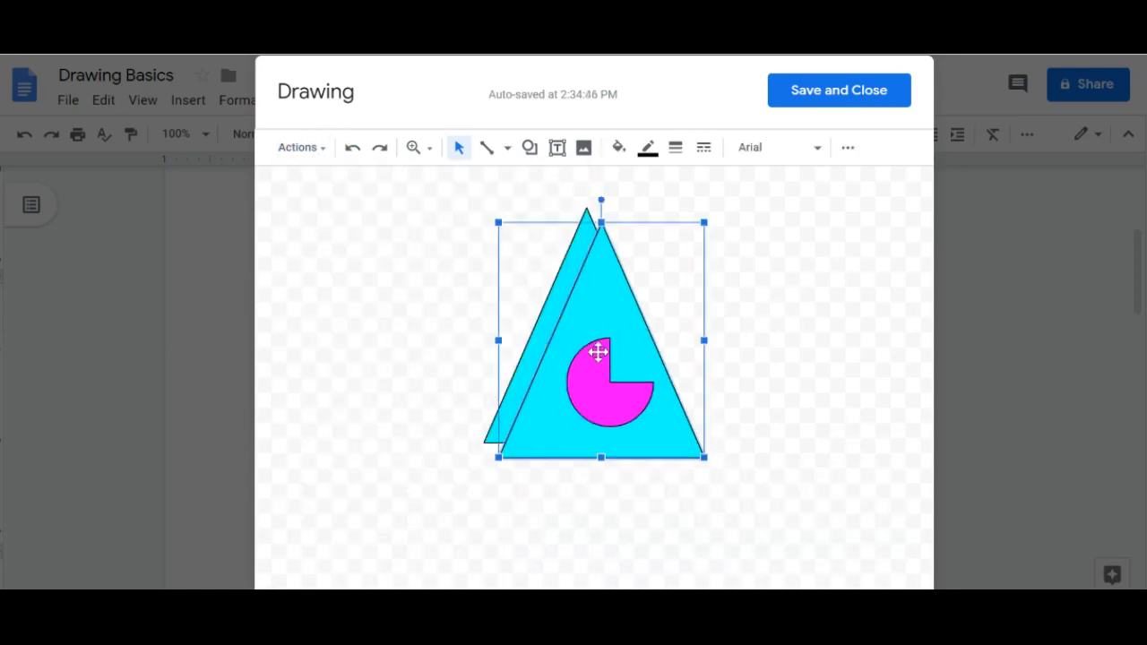
{"action": "left_click_drag", "start_coordinate": [603, 347], "coordinate": [778, 345]}
{"action": "left_click", "coordinate": [683, 536]}
{"action": "left_click", "coordinate": [834, 102]}
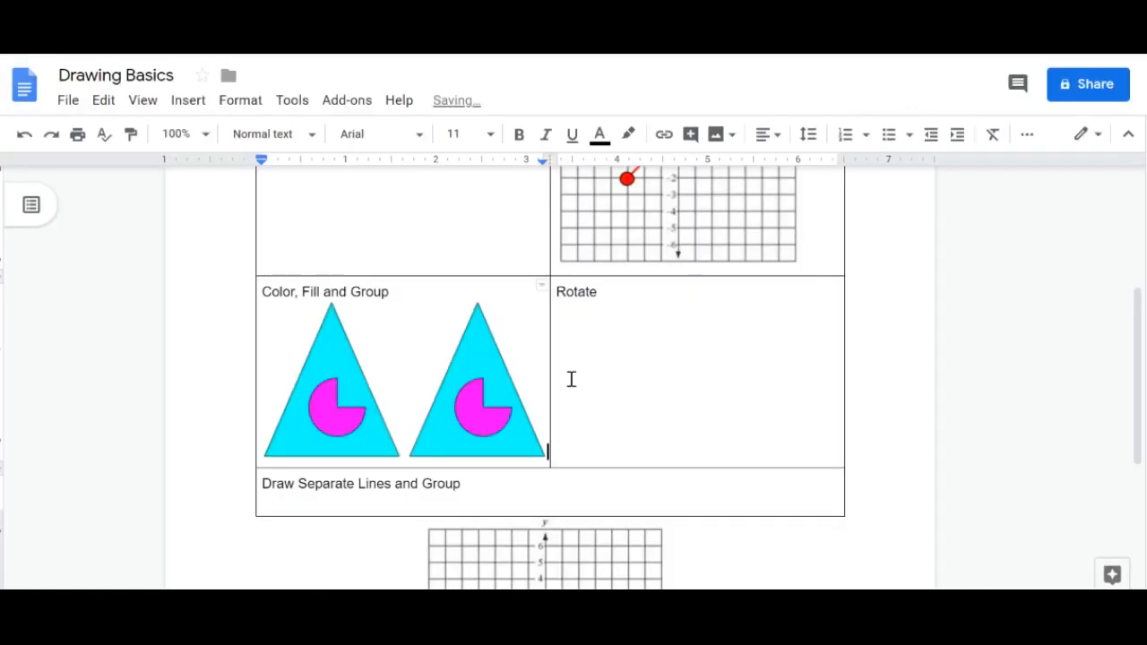
Copy the two-triangle drawing from the "Color, Fill and Group" cell into the "Rotate" cell
{"action": "left_click", "coordinate": [512, 397]}
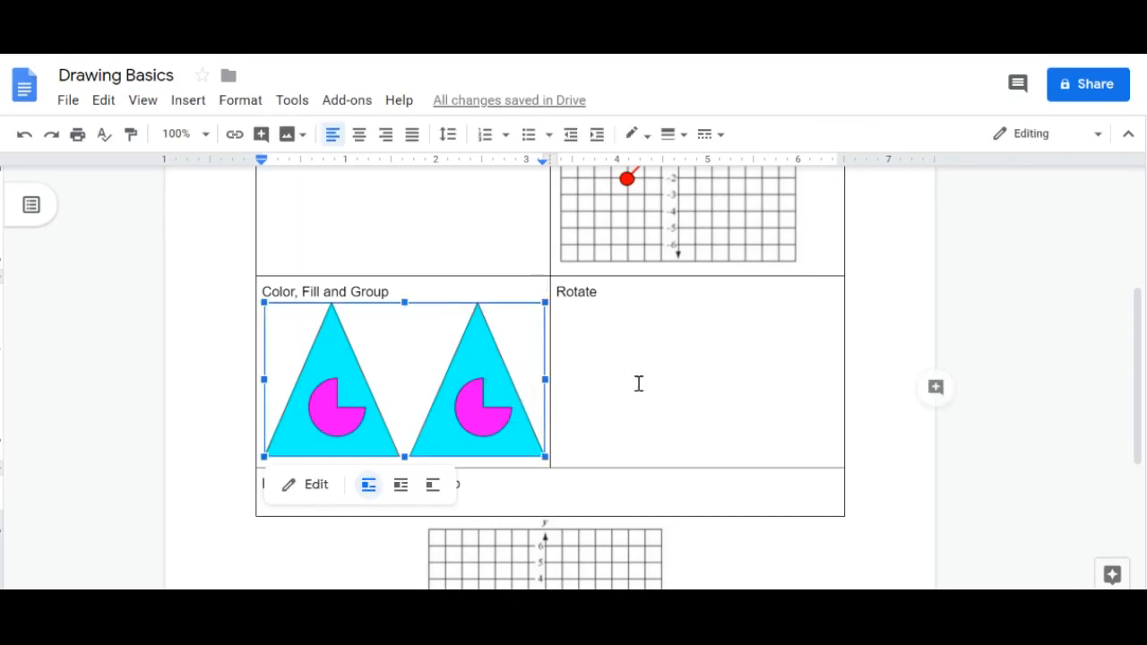
{"action": "left_click", "coordinate": [667, 390]}
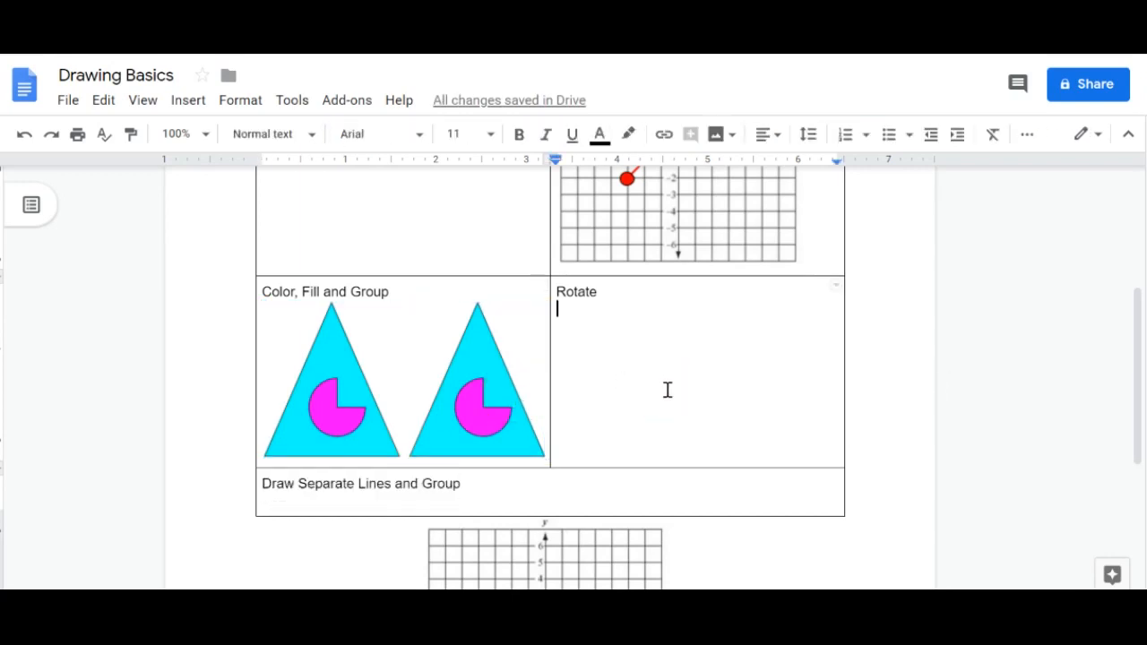
{"action": "key", "text": "ctrl+v"}
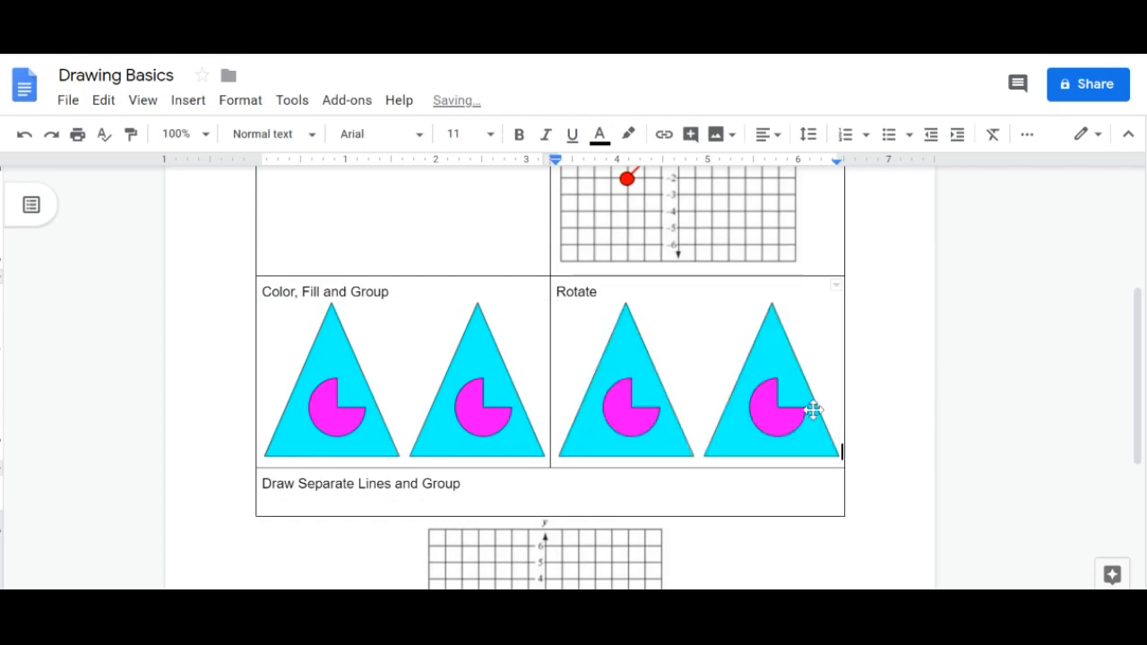
In the "Rotate" cell's drawing, delete the right-hand group and rotate the remaining one clockwise until its tip points right and slightly upward
{"action": "double_click", "coordinate": [788, 411]}
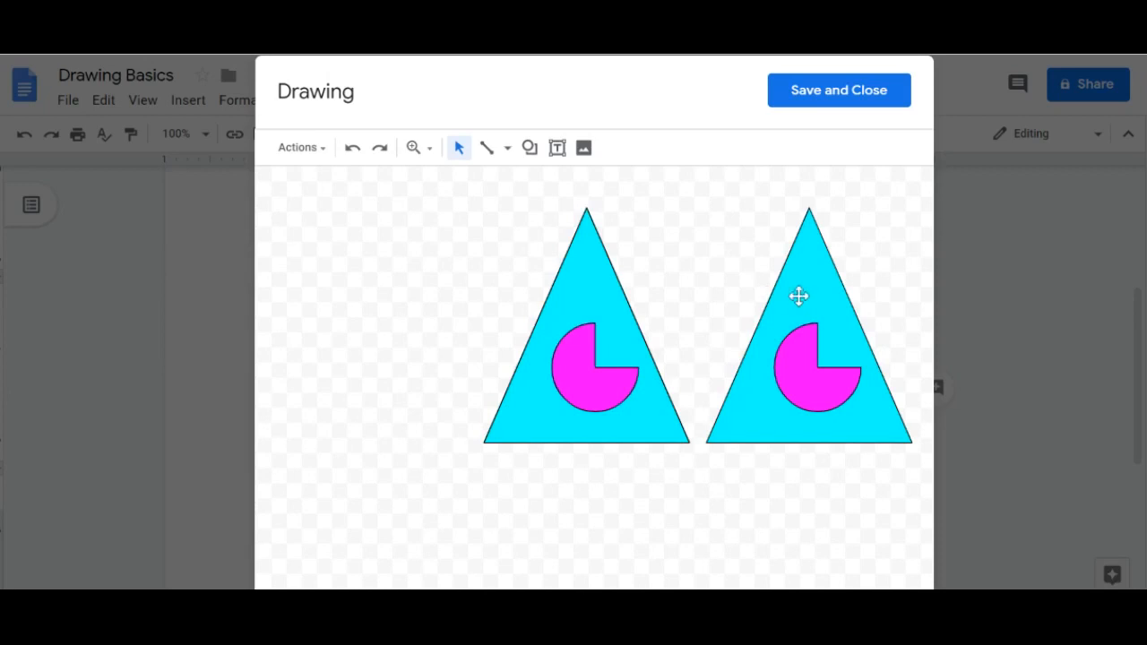
{"action": "left_click", "coordinate": [799, 298]}
{"action": "key", "text": "Delete"}
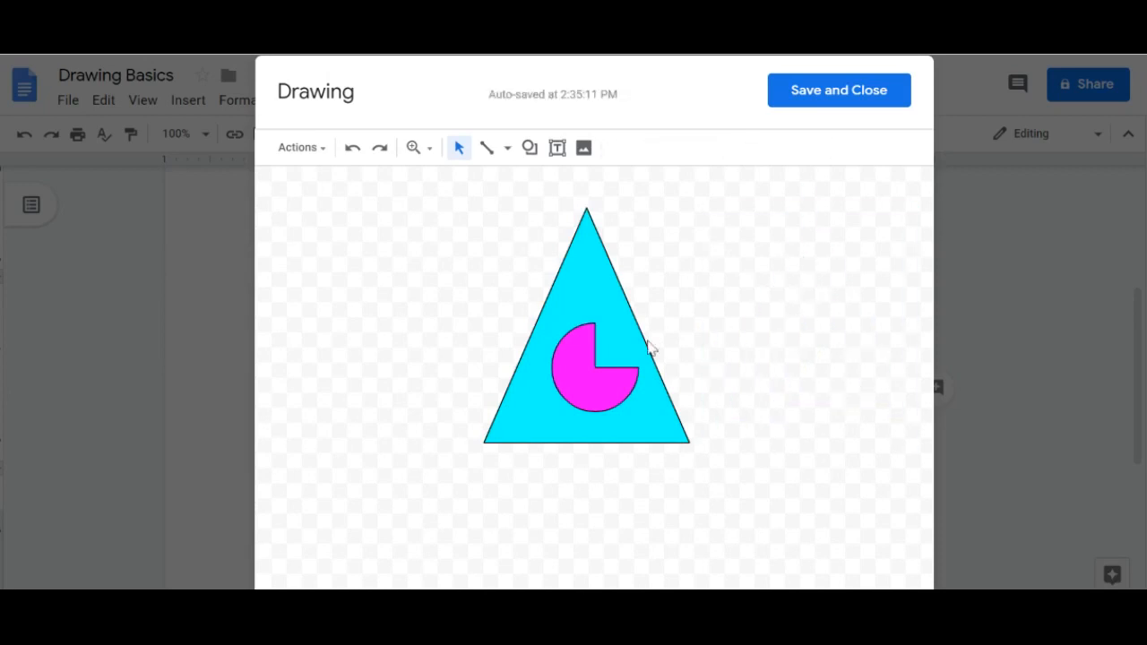
{"action": "left_click", "coordinate": [610, 350]}
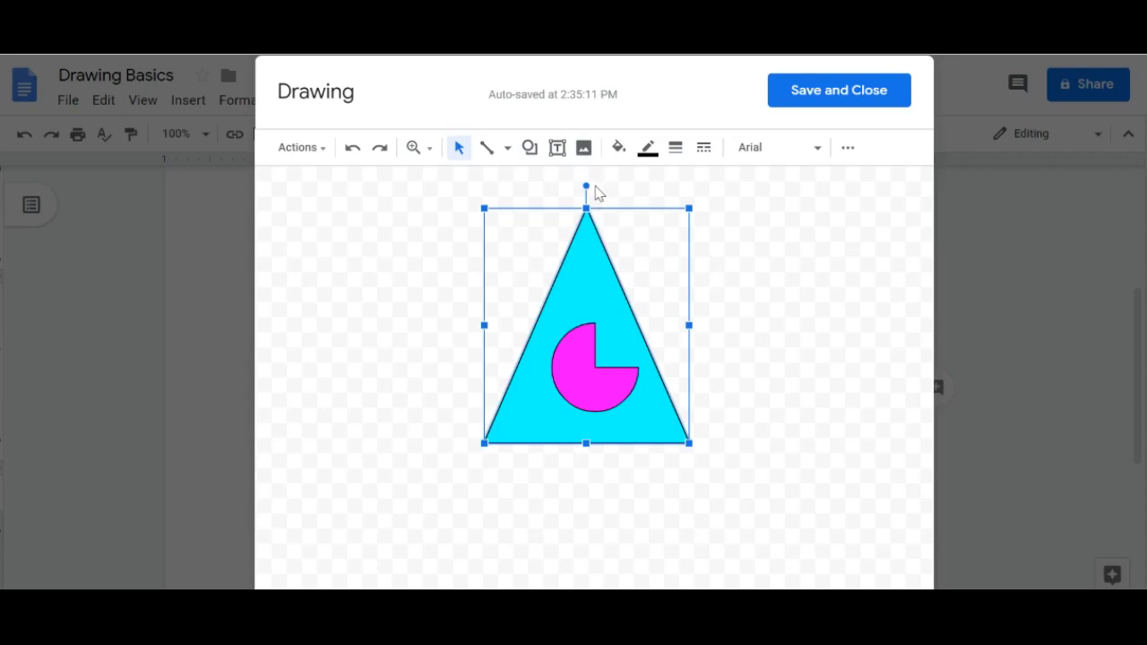
{"action": "left_click_drag", "start_coordinate": [587, 185], "coordinate": [714, 277]}
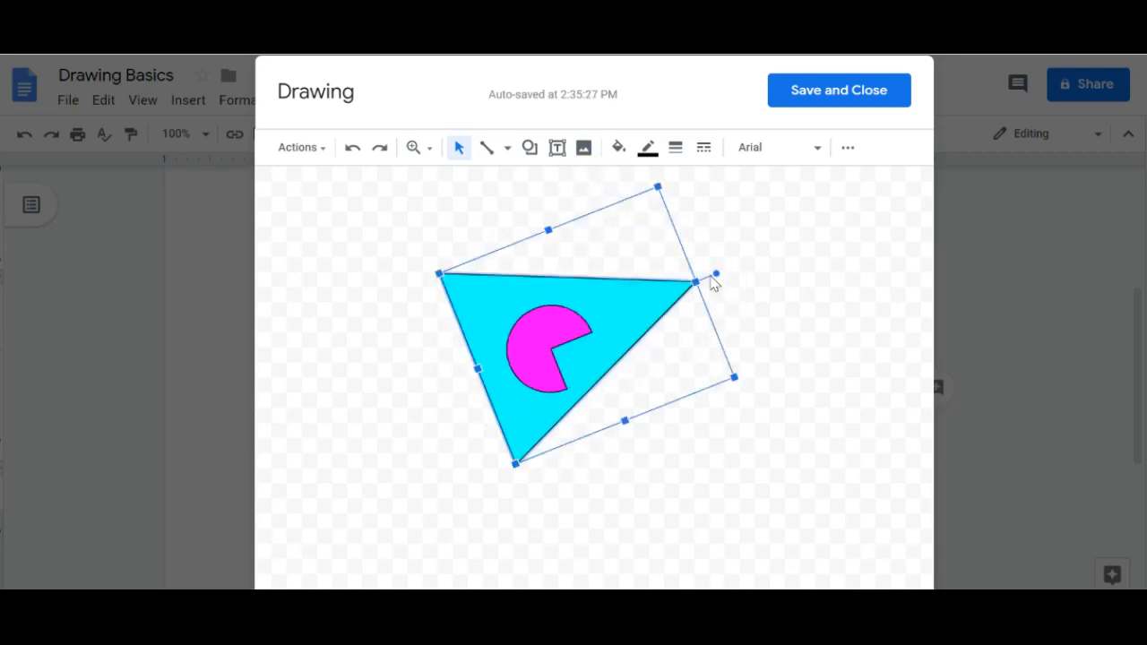
Save the rotated drawing into the "Rotate" cell and shrink it to about three quarters of its size
{"action": "left_click", "coordinate": [848, 105]}
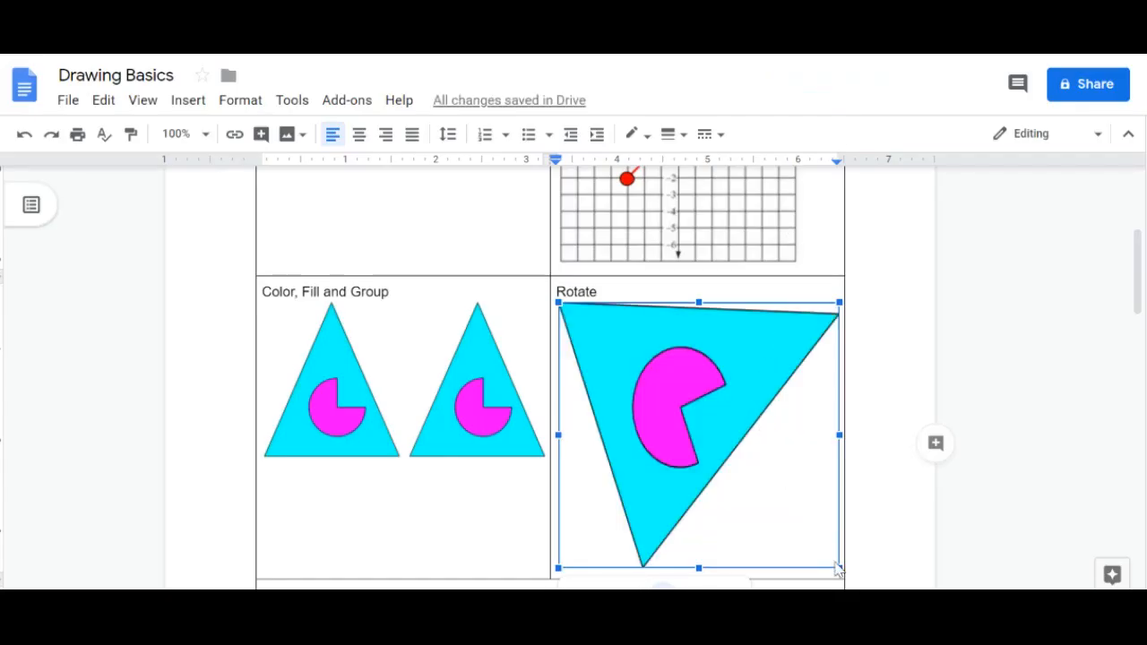
{"action": "left_click_drag", "start_coordinate": [839, 569], "coordinate": [776, 489]}
{"action": "left_click", "coordinate": [808, 459]}
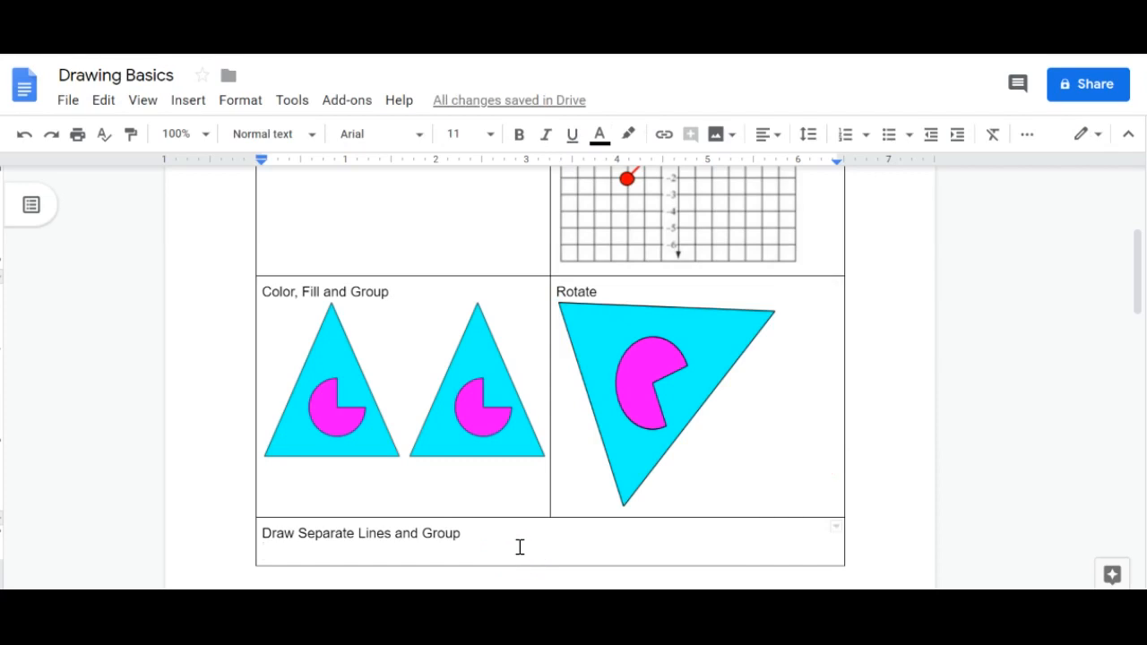
Add a blank line in the "Draw Separate Lines and Group" cell and insert a new drawing there
{"action": "key", "text": "Return"}
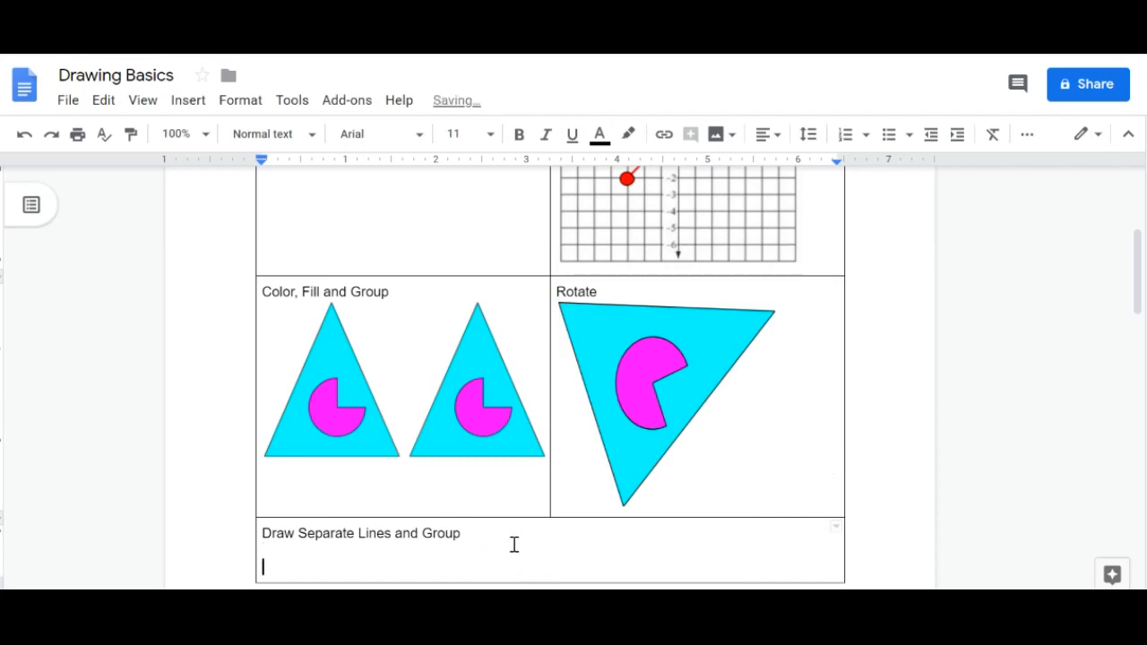
{"action": "left_click", "coordinate": [186, 105]}
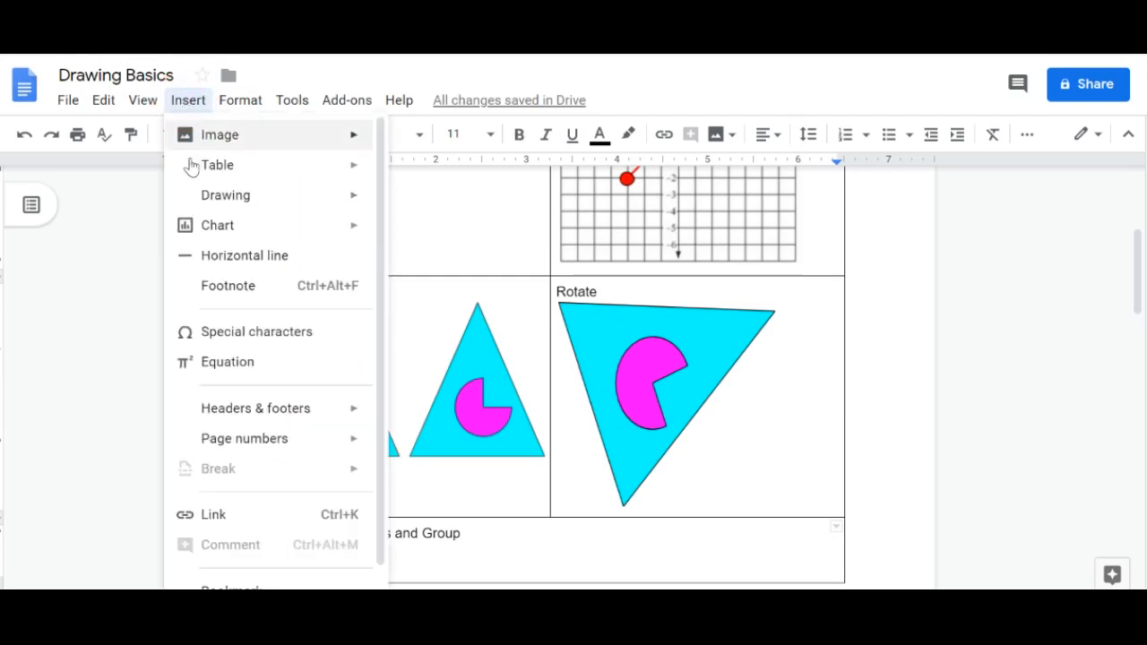
{"action": "mouse_move", "coordinate": [335, 190]}
{"action": "left_click", "coordinate": [420, 205]}
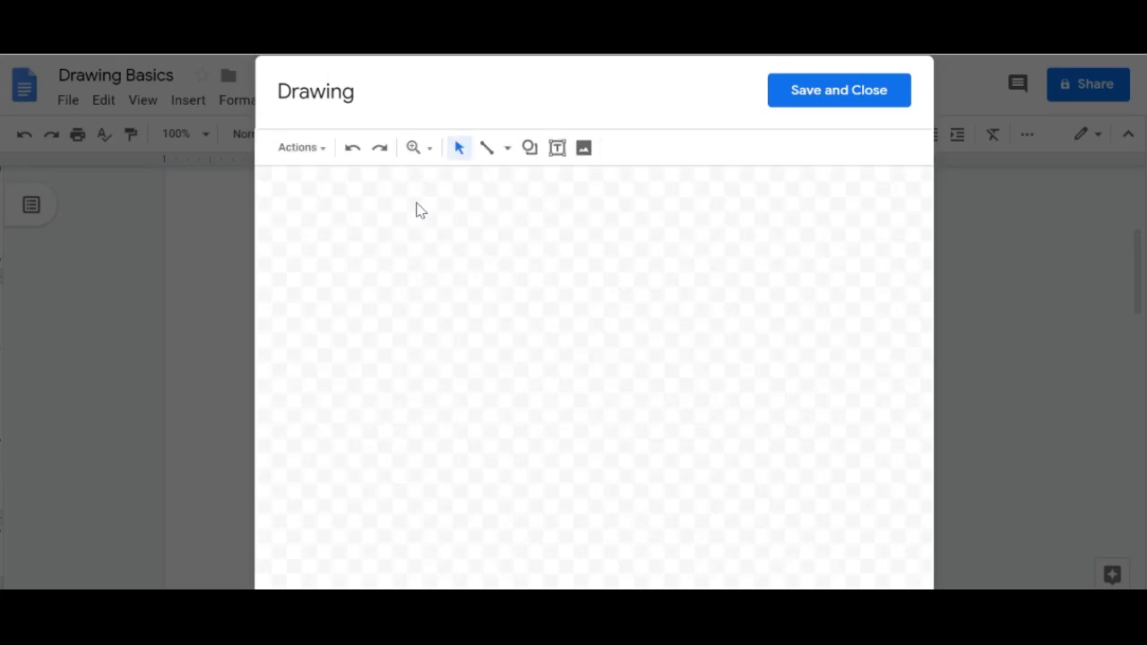
Draw five separate straight lines joined end to end into a closed, irregular arrowhead-like outline on the canvas
{"action": "left_click", "coordinate": [506, 151]}
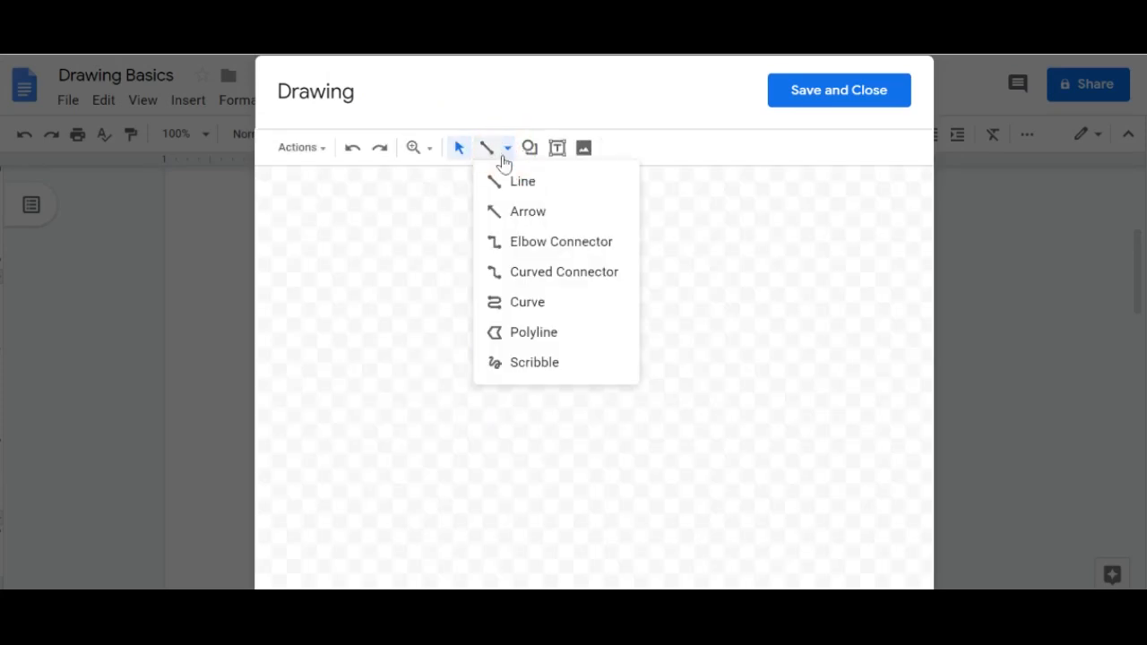
{"action": "left_click", "coordinate": [502, 181]}
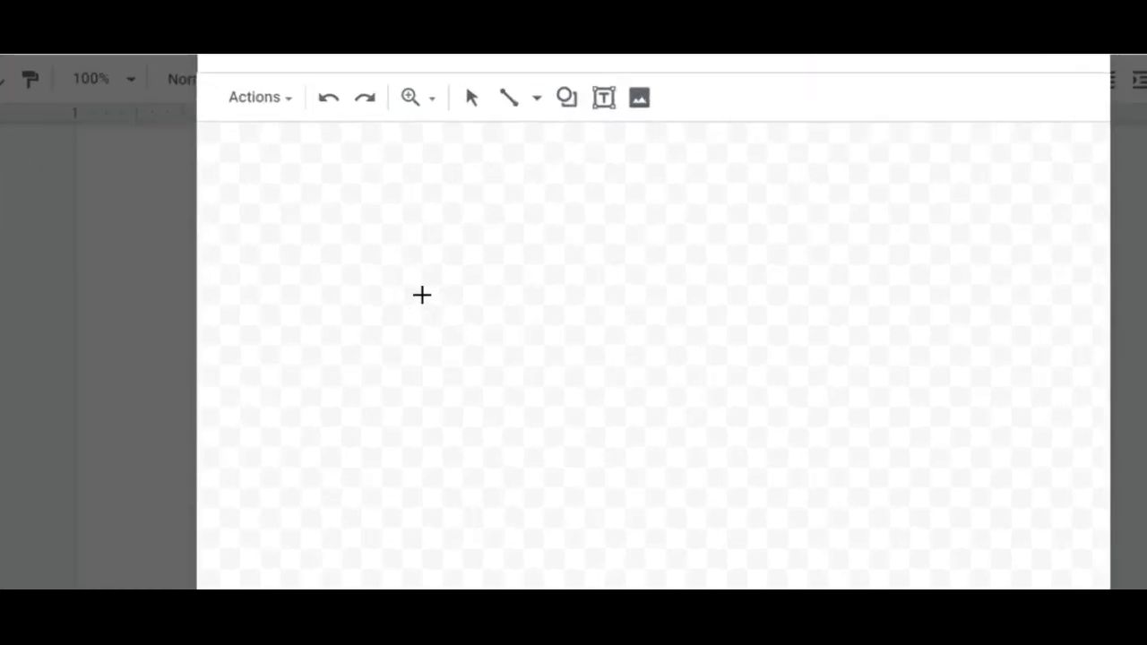
{"action": "left_click", "coordinate": [422, 295]}
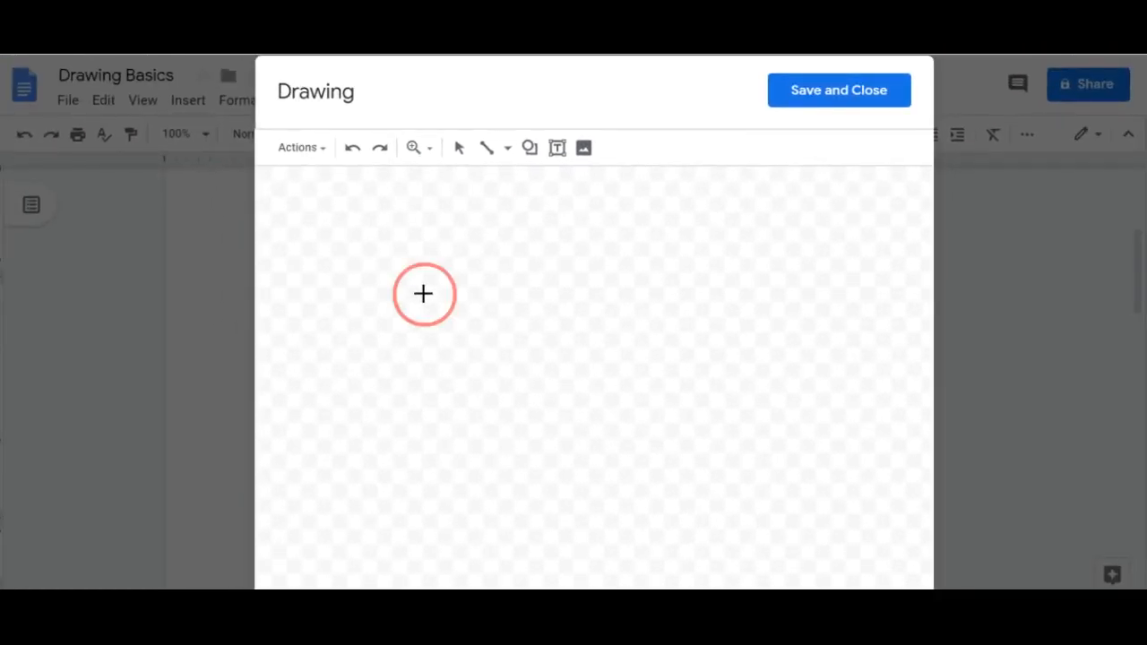
{"action": "left_click_drag", "start_coordinate": [422, 294], "coordinate": [581, 212]}
{"action": "left_click", "coordinate": [584, 215]}
{"action": "left_click", "coordinate": [621, 275]}
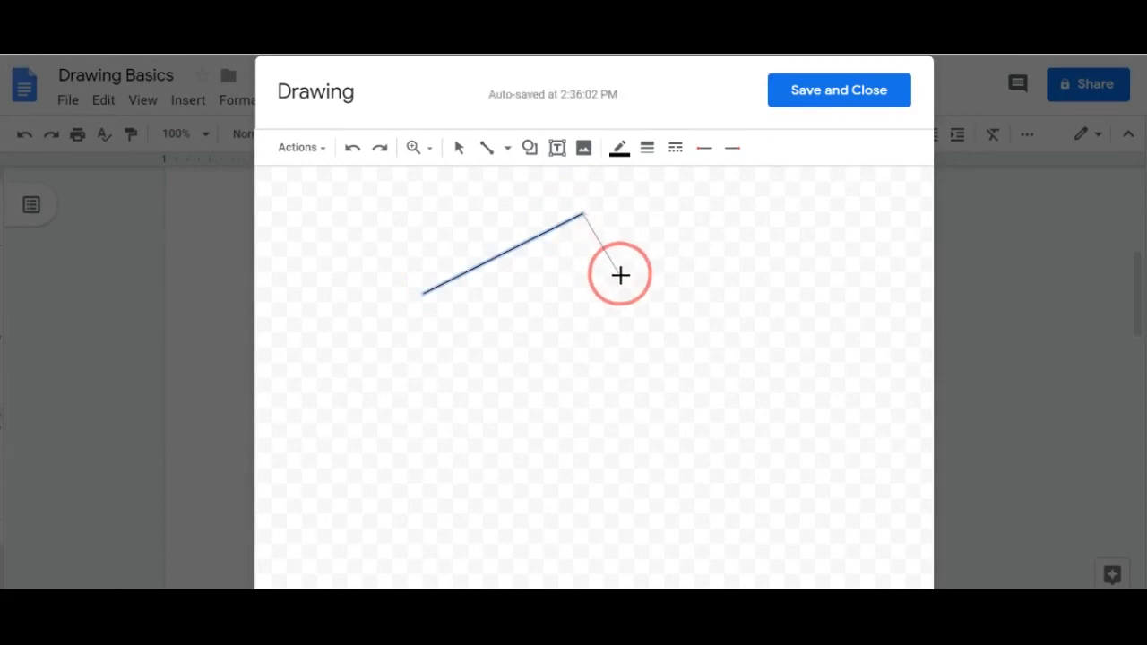
{"action": "left_click", "coordinate": [540, 281]}
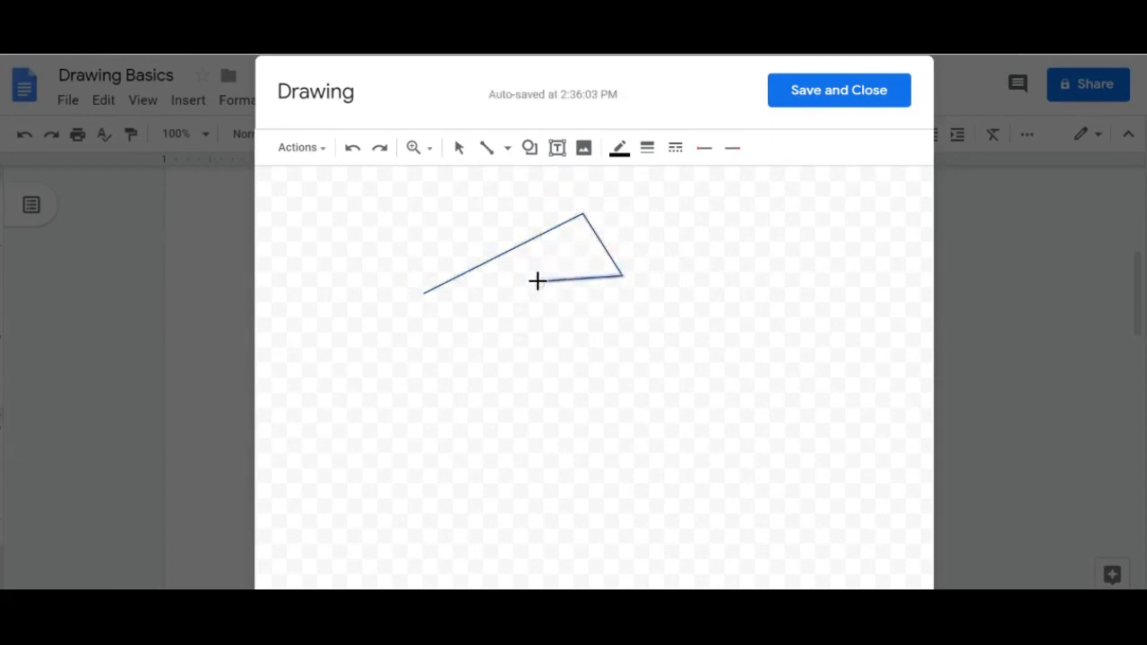
{"action": "mouse_move", "coordinate": [539, 282]}
{"action": "left_mouse_down"}
{"action": "mouse_move", "coordinate": [554, 421]}
{"action": "mouse_move", "coordinate": [442, 344]}
{"action": "mouse_move", "coordinate": [423, 296]}
{"action": "left_mouse_up"}
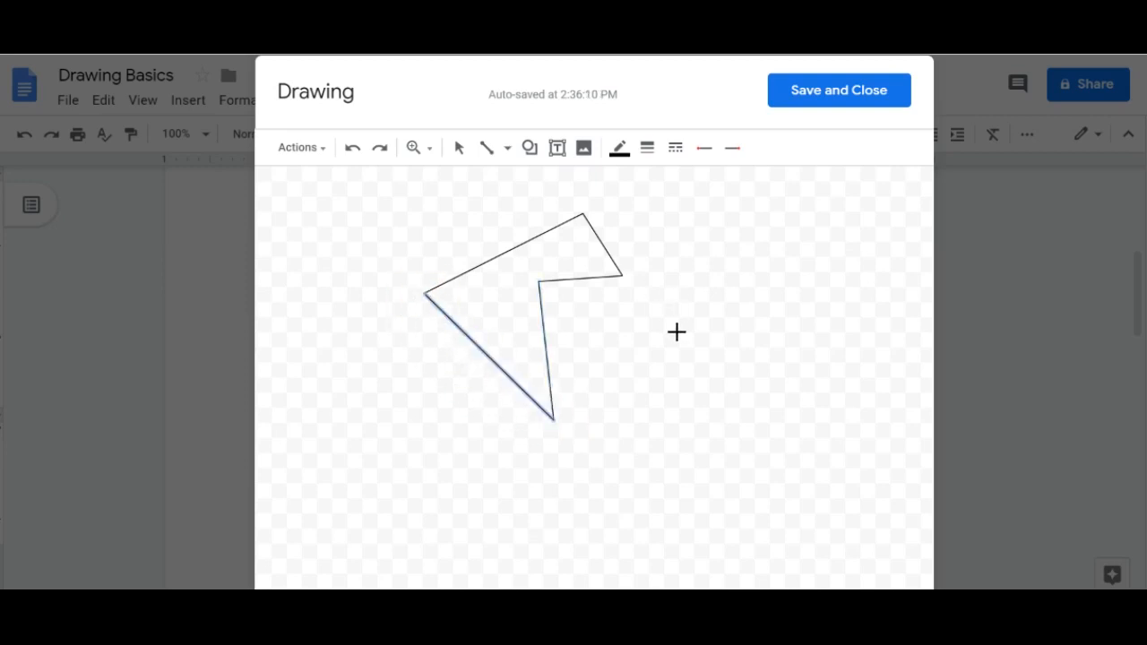
Select all five lines of the outline and group them into one object
{"action": "left_click", "coordinate": [459, 151]}
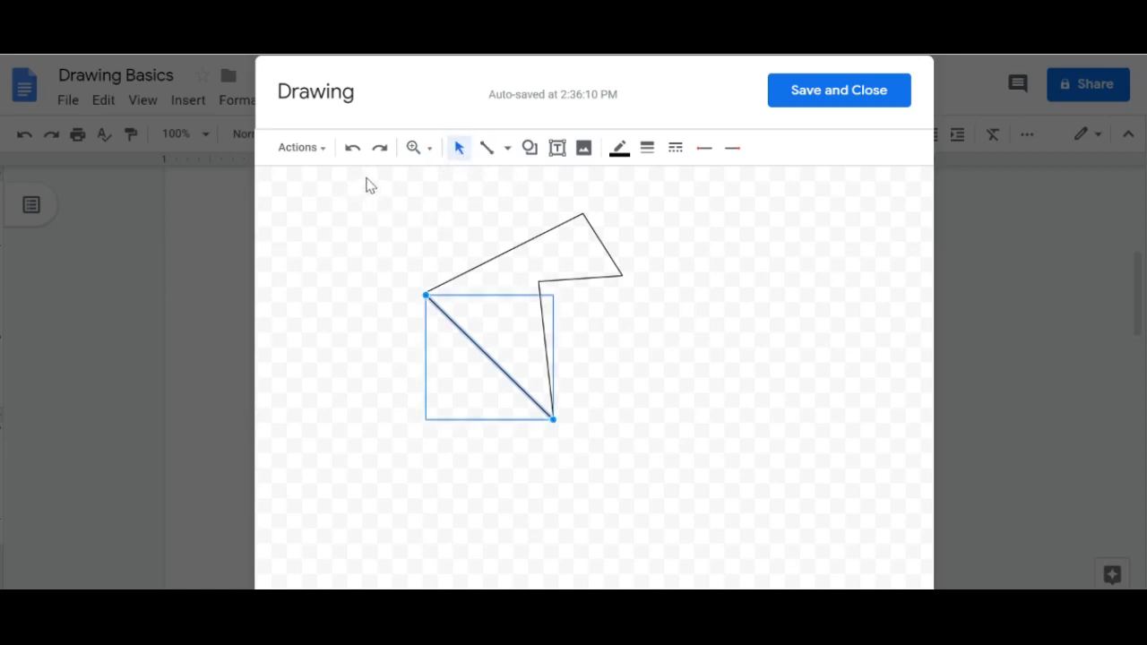
{"action": "left_click_drag", "start_coordinate": [367, 180], "coordinate": [659, 448]}
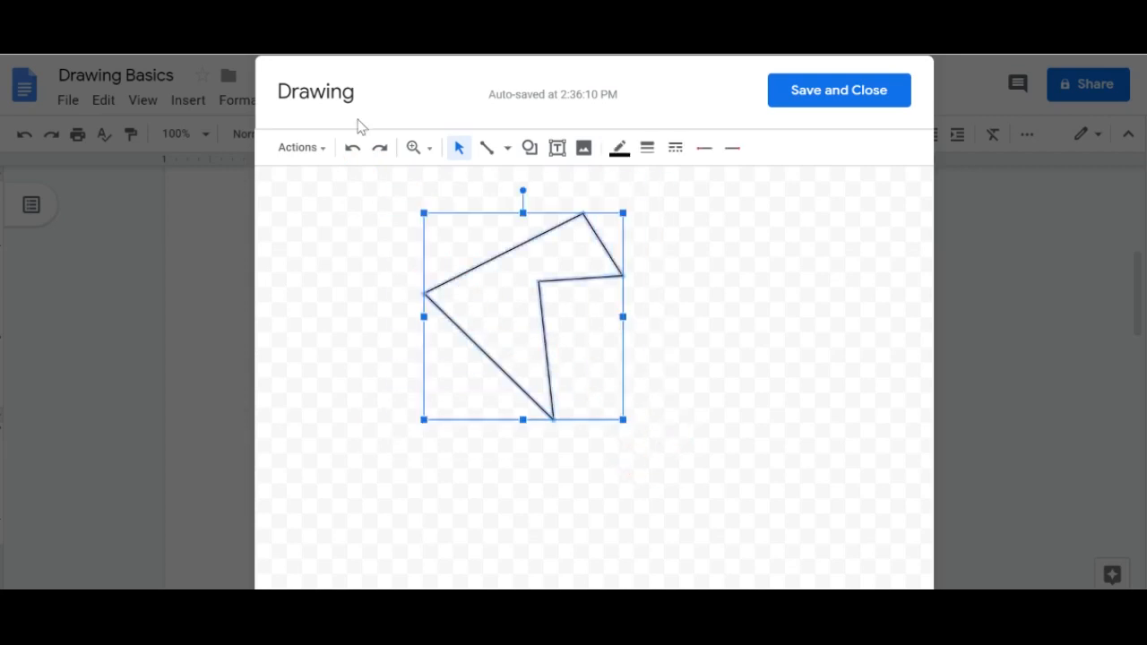
{"action": "left_click", "coordinate": [320, 151]}
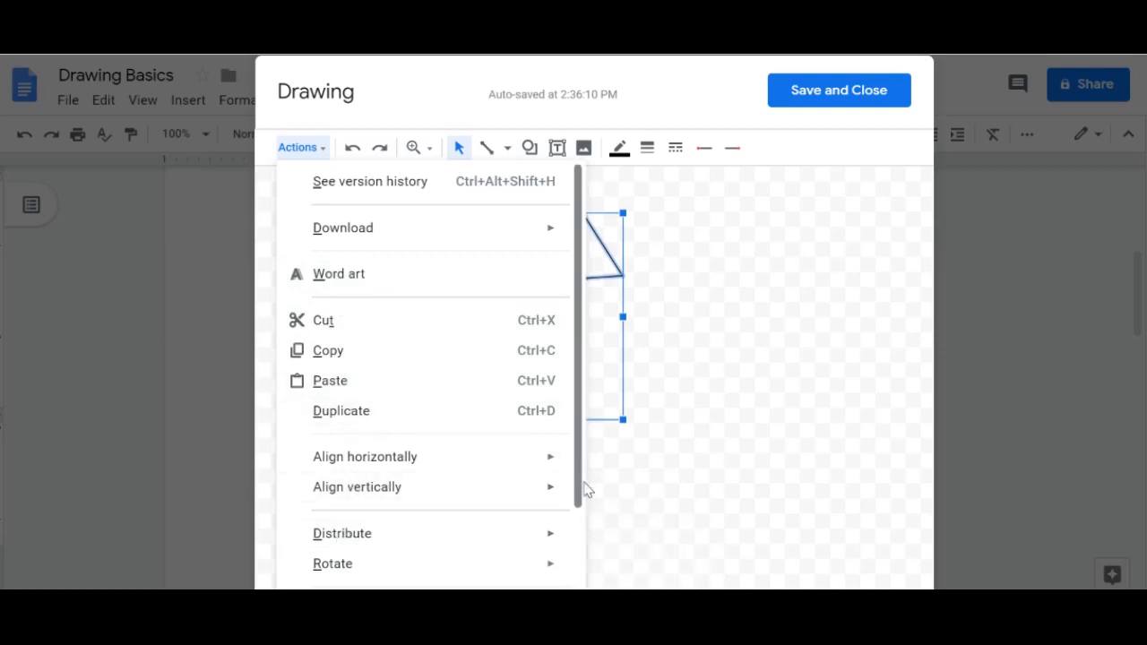
{"action": "left_click_drag", "start_coordinate": [580, 484], "coordinate": [580, 623]}
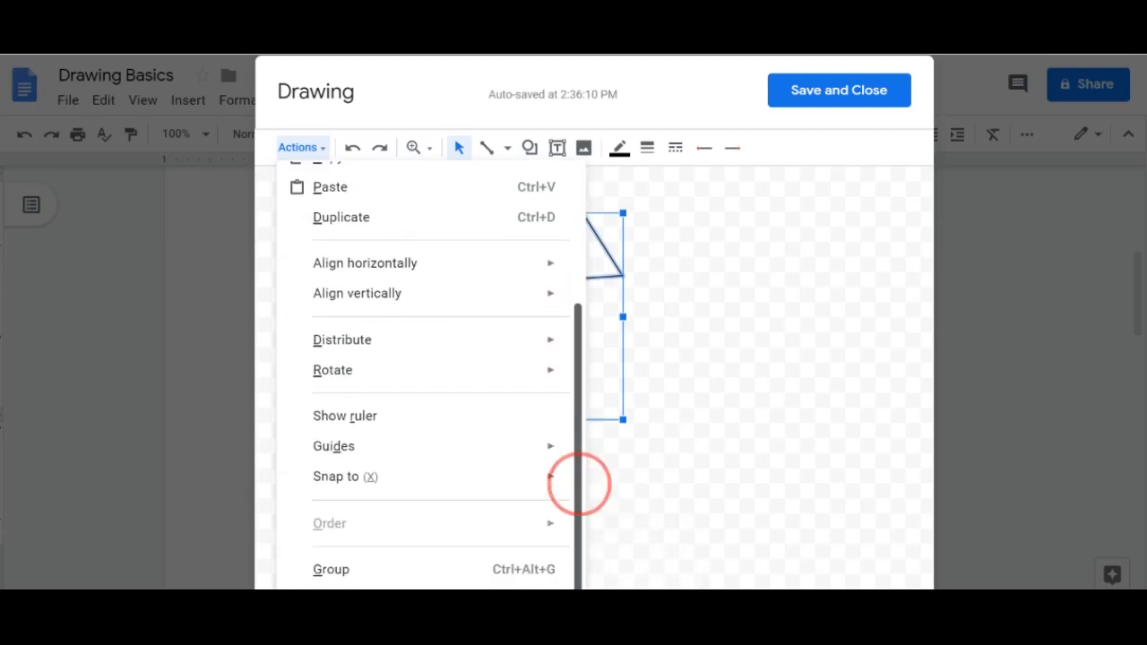
{"action": "left_click", "coordinate": [342, 570]}
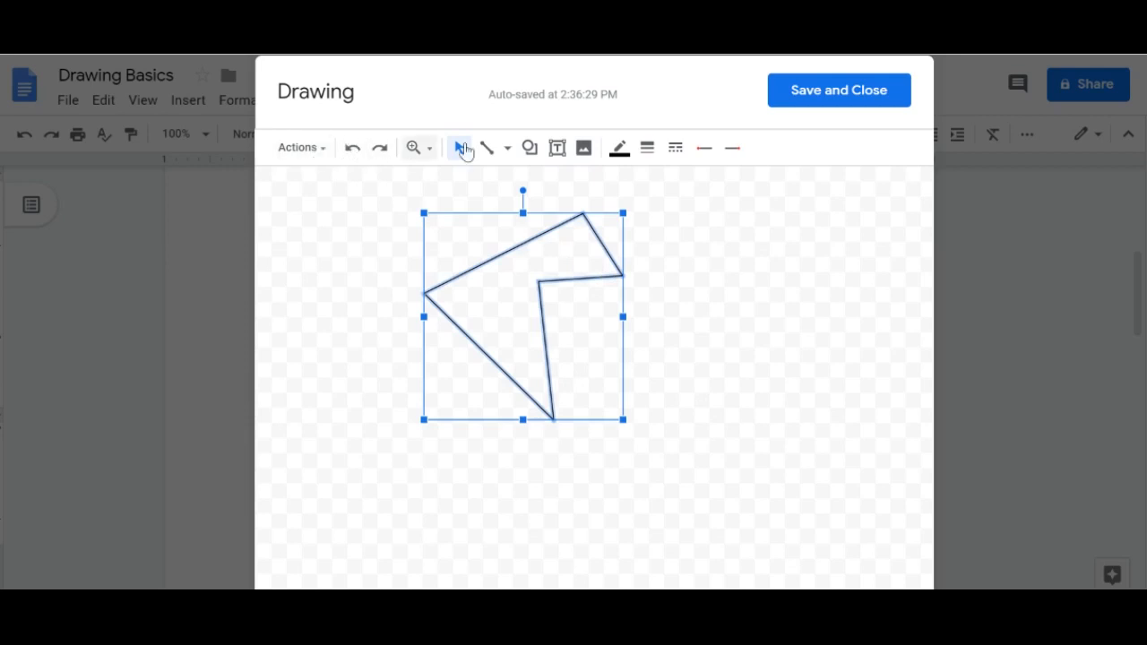
Save the grouped outline drawing into the "Draw Separate Lines and Group" cell and look over the finished table
{"action": "left_click", "coordinate": [799, 94]}
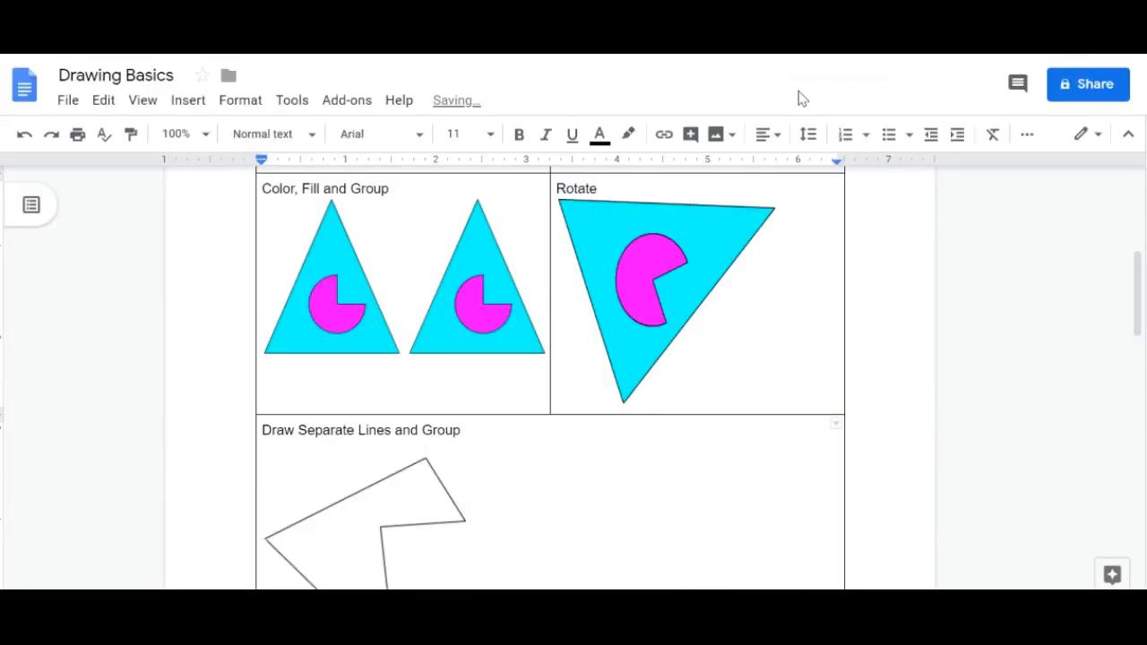
{"action": "scroll", "coordinate": [631, 441], "scroll_direction": "down", "scroll_amount": 1}
{"action": "scroll", "coordinate": [627, 439], "scroll_direction": "down", "scroll_amount": 2}
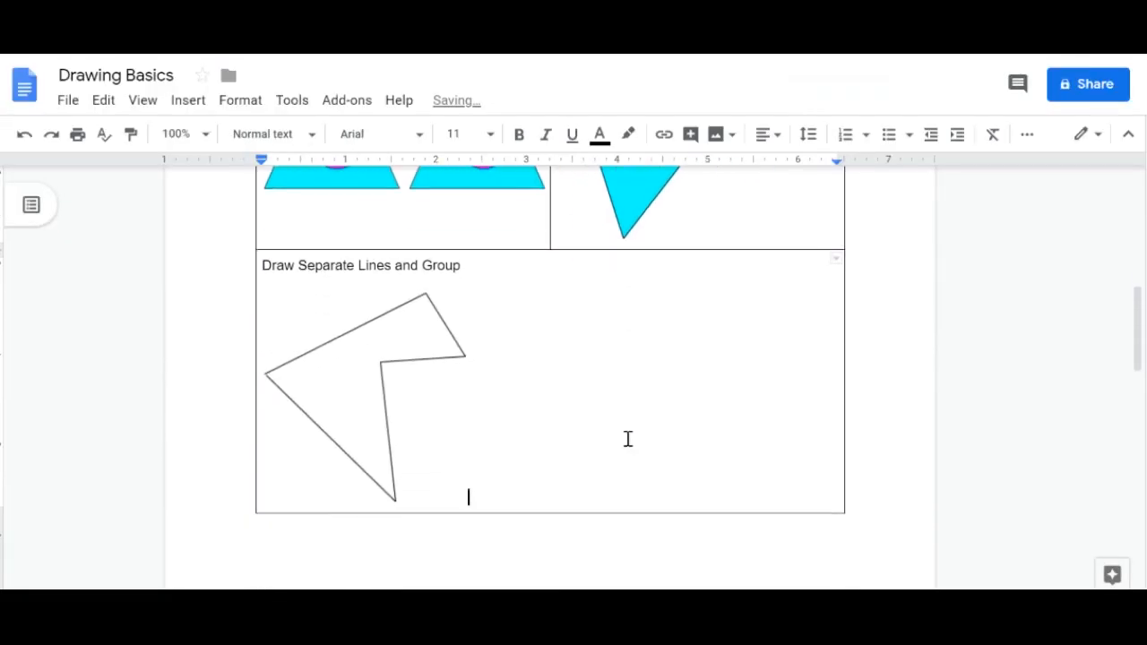
{"action": "scroll", "coordinate": [627, 439], "scroll_direction": "up", "scroll_amount": 5}
{"action": "scroll", "coordinate": [628, 440], "scroll_direction": "up", "scroll_amount": 1}
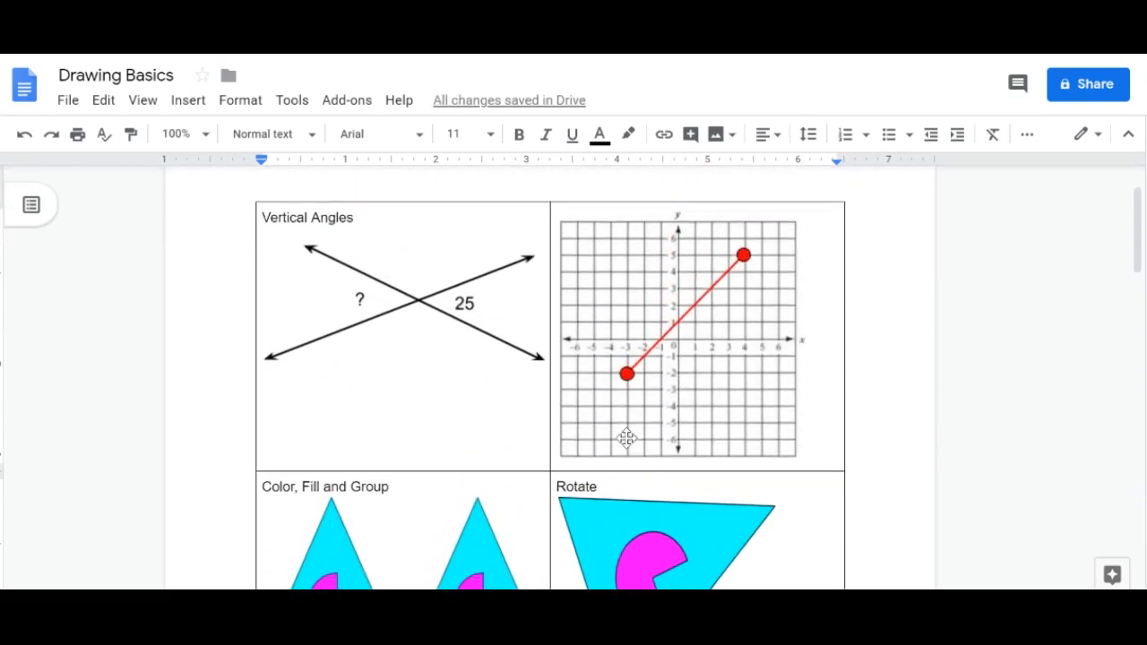